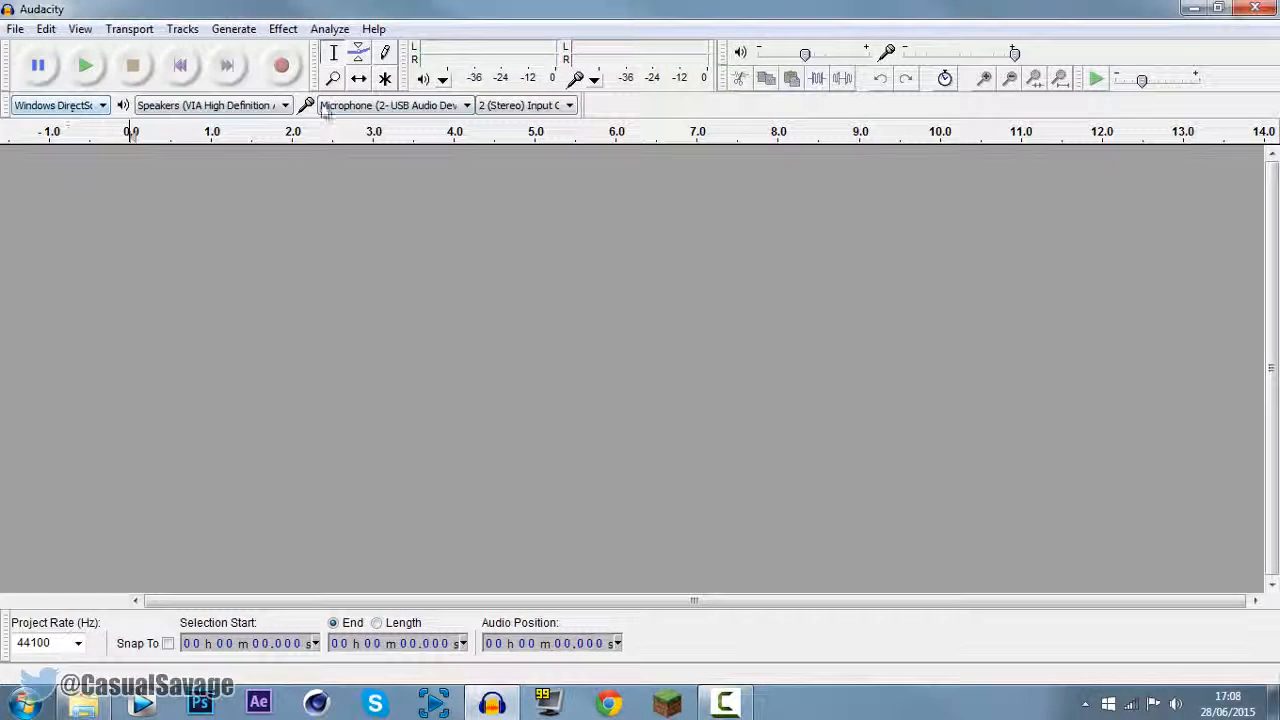
Select Microphone (2- USB Audio Device) as the recording input and review the available input channel options
click(87, 108)
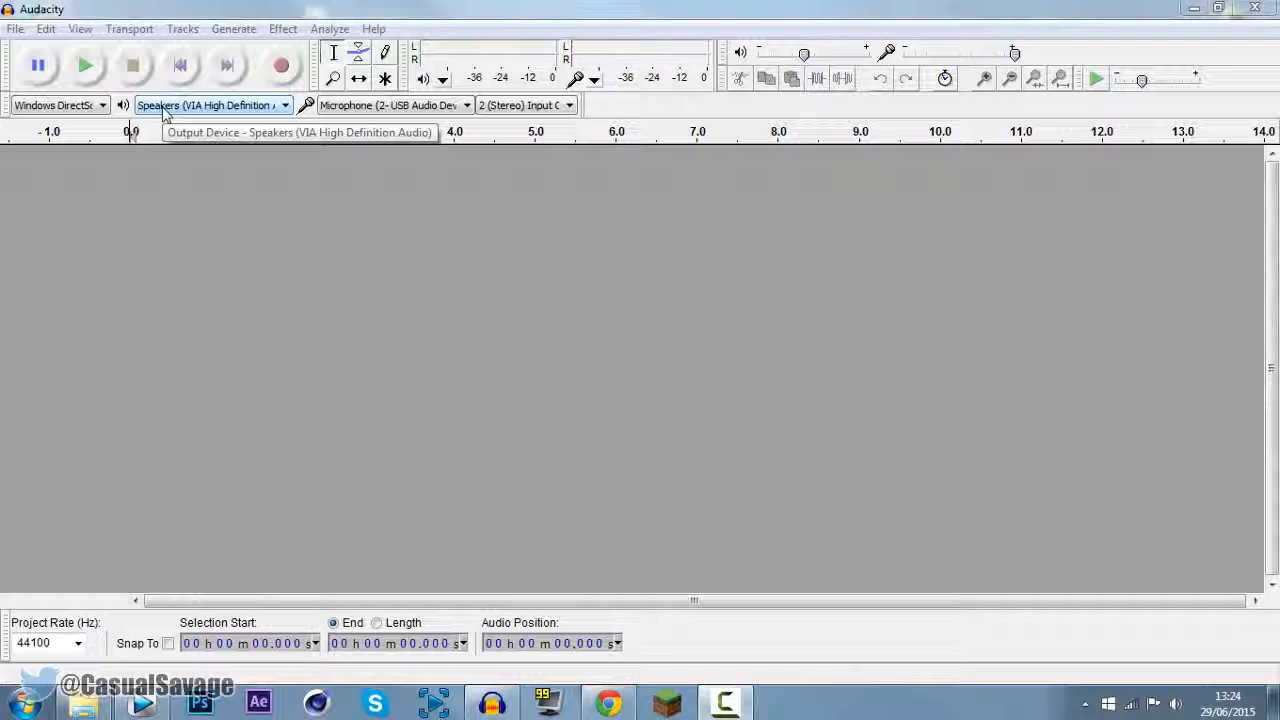
click(165, 108)
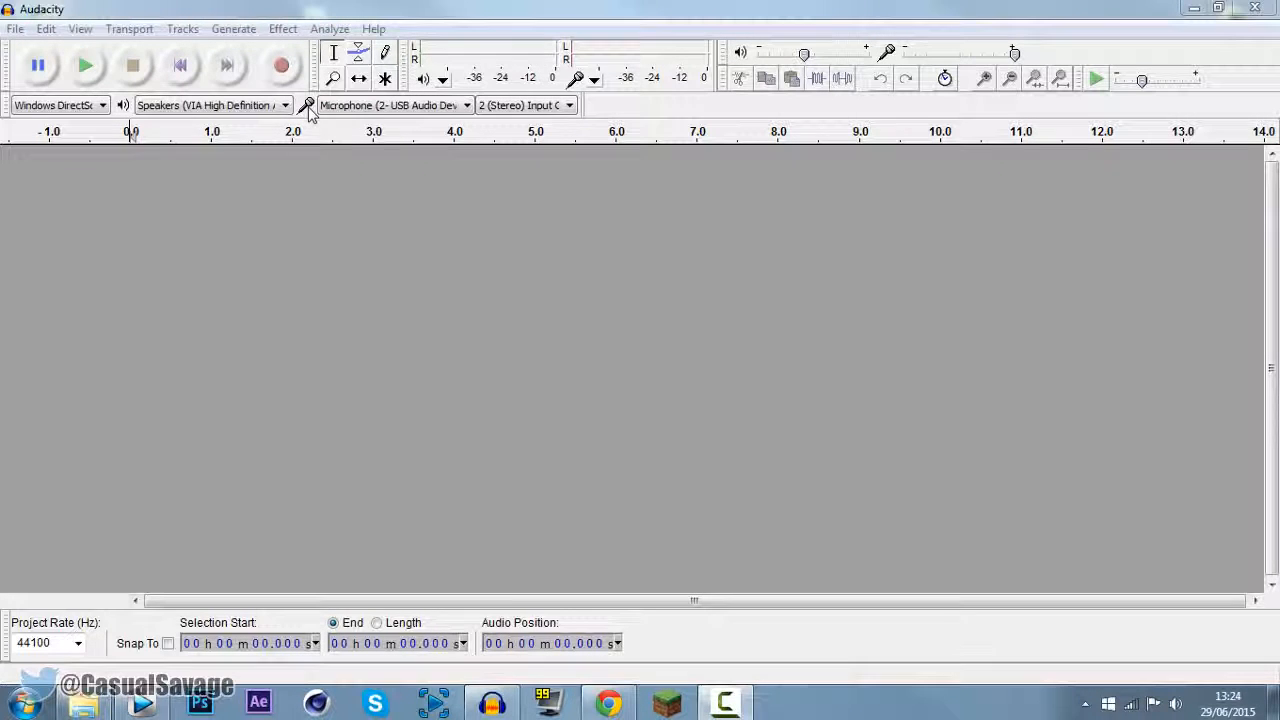
click(376, 105)
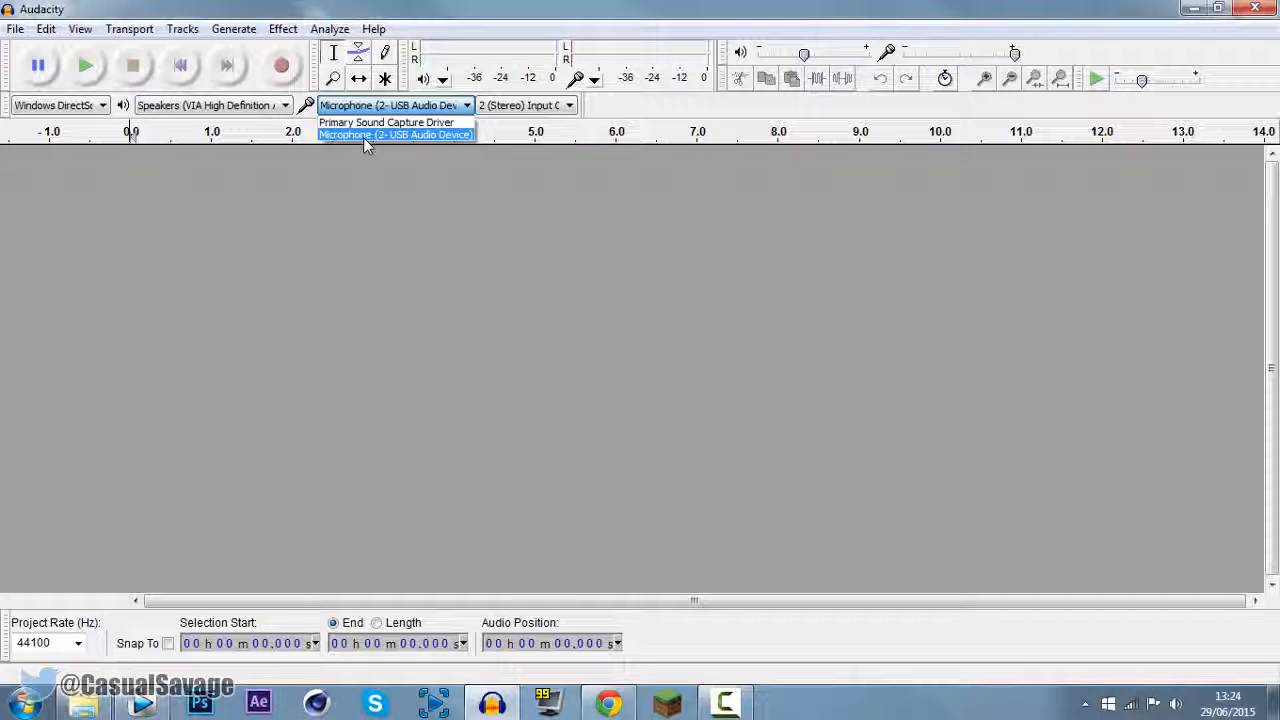
click(422, 134)
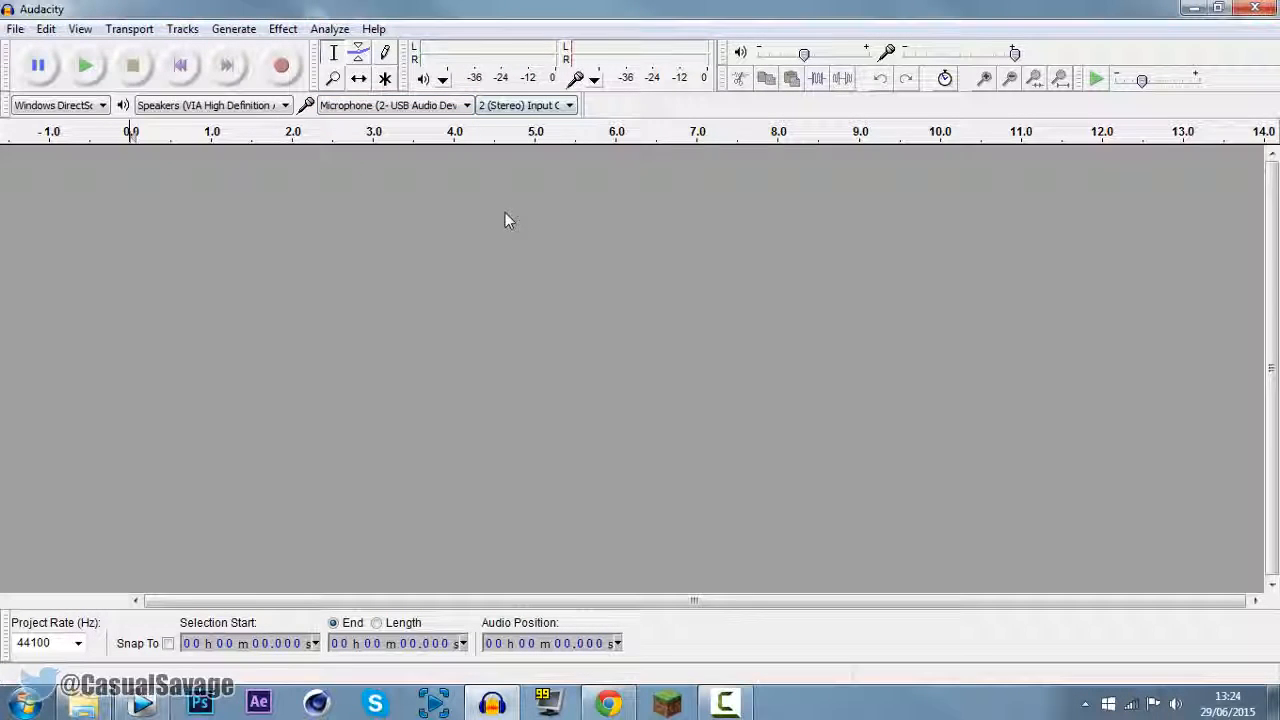
click(521, 106)
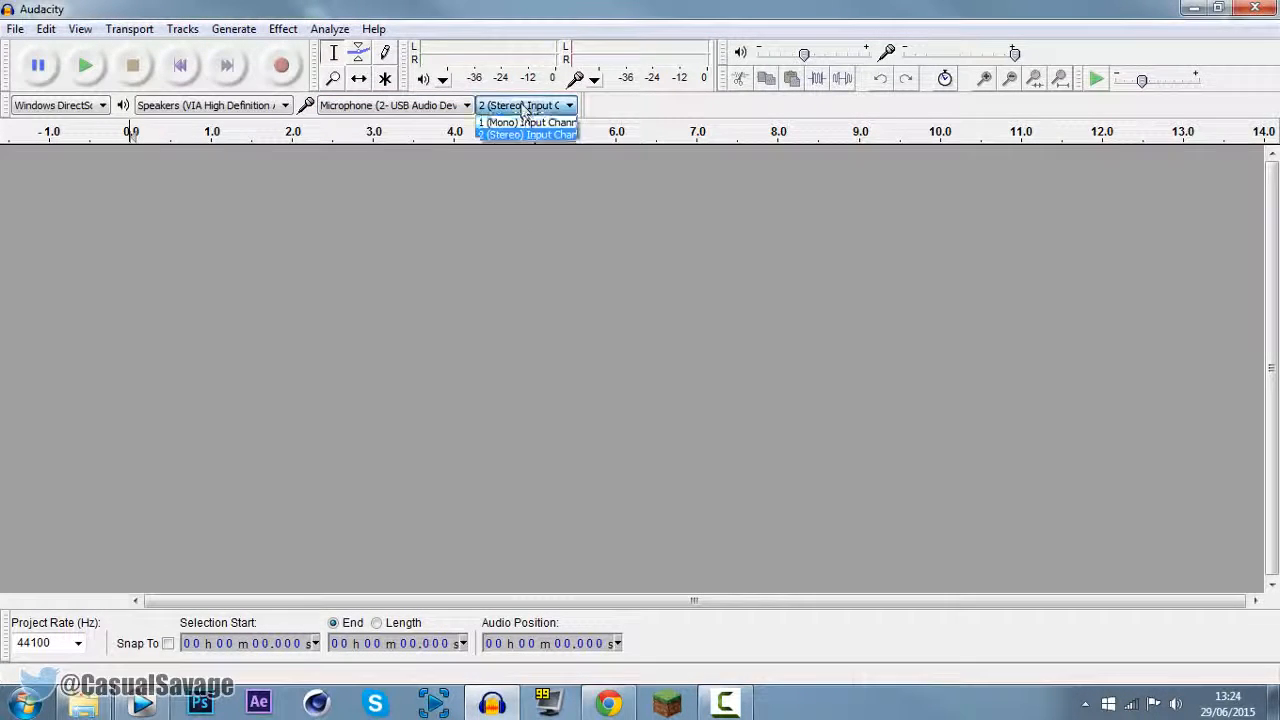
click(391, 107)
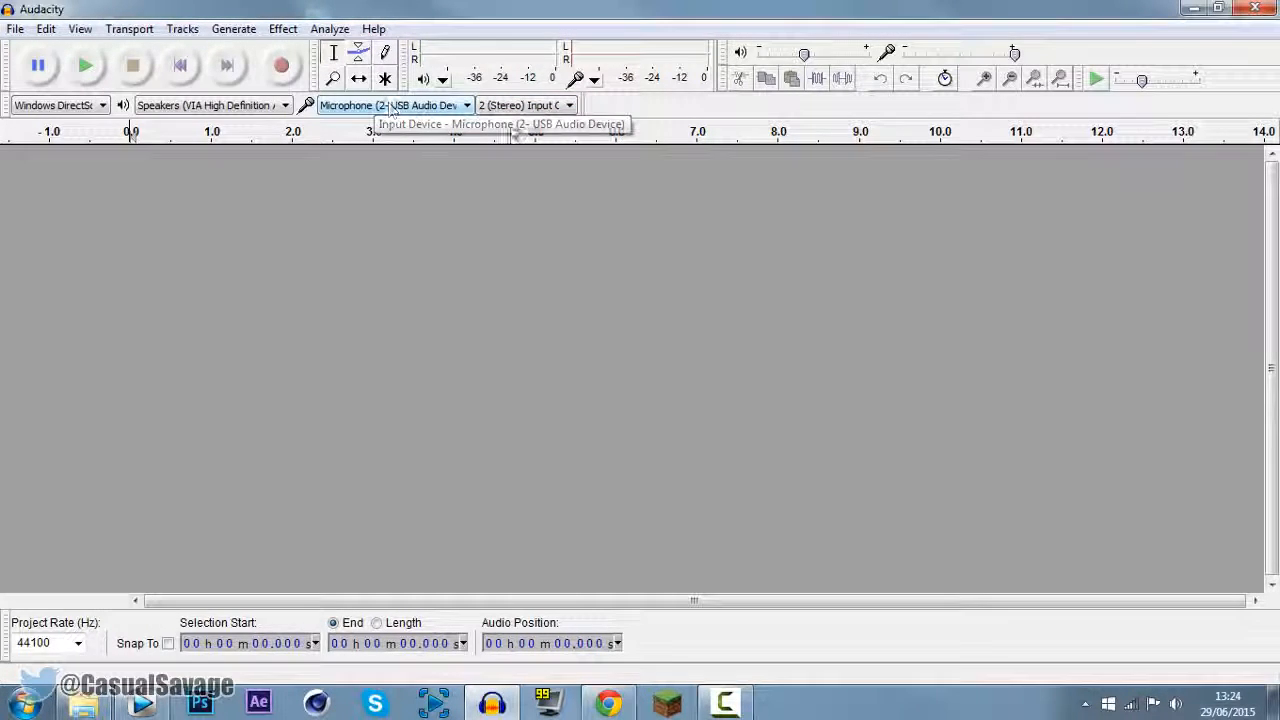
click(521, 106)
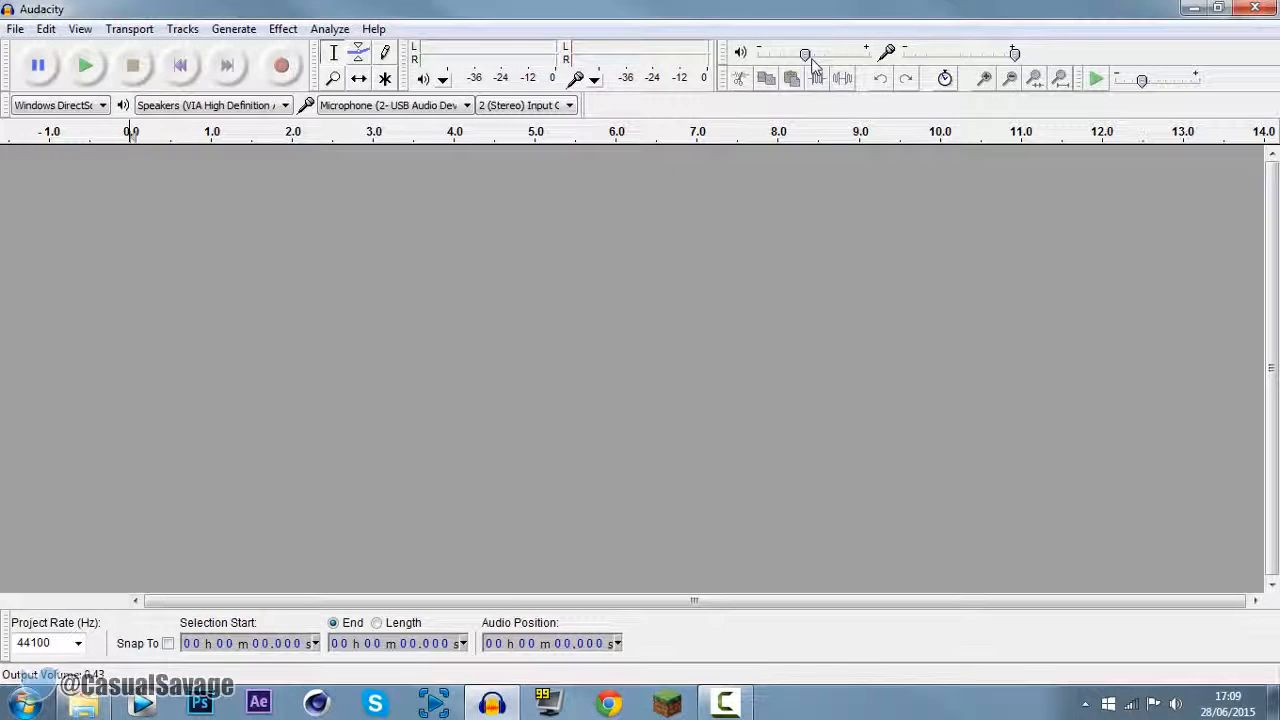
Raise the output volume to its maximum and check how the Windows system volume follows it
drag(806, 54, 819, 54)
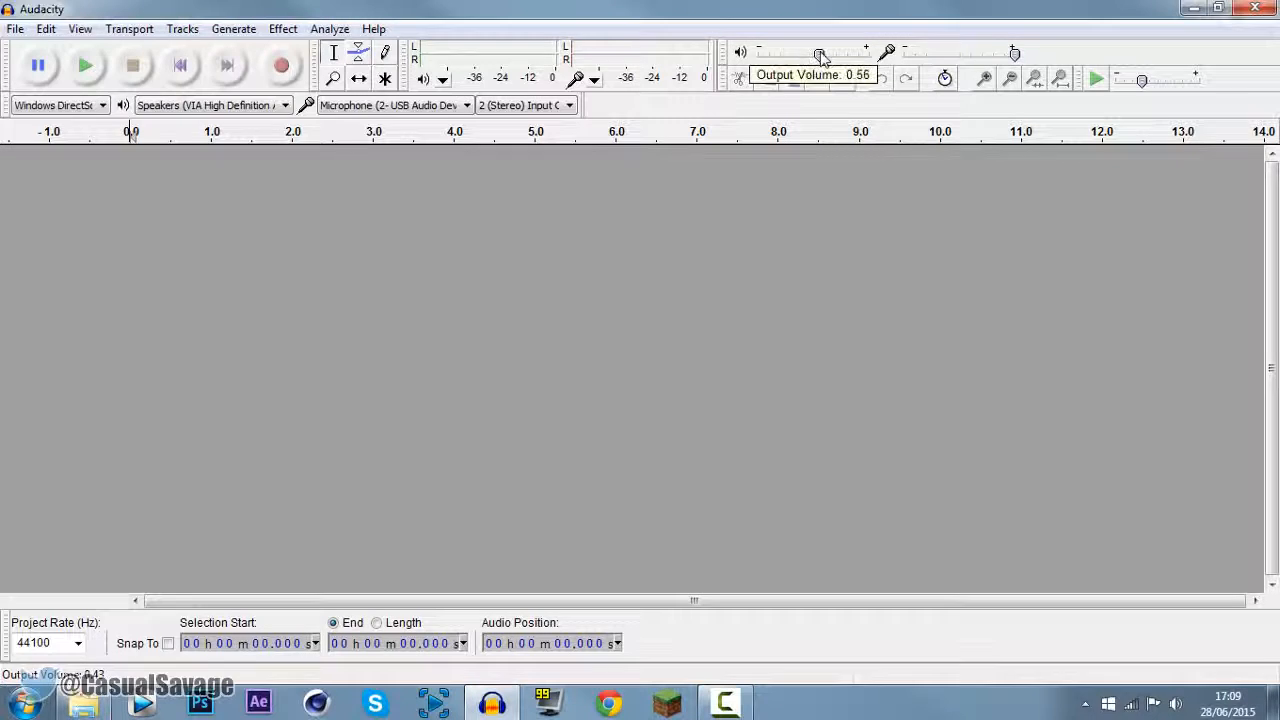
click(1176, 703)
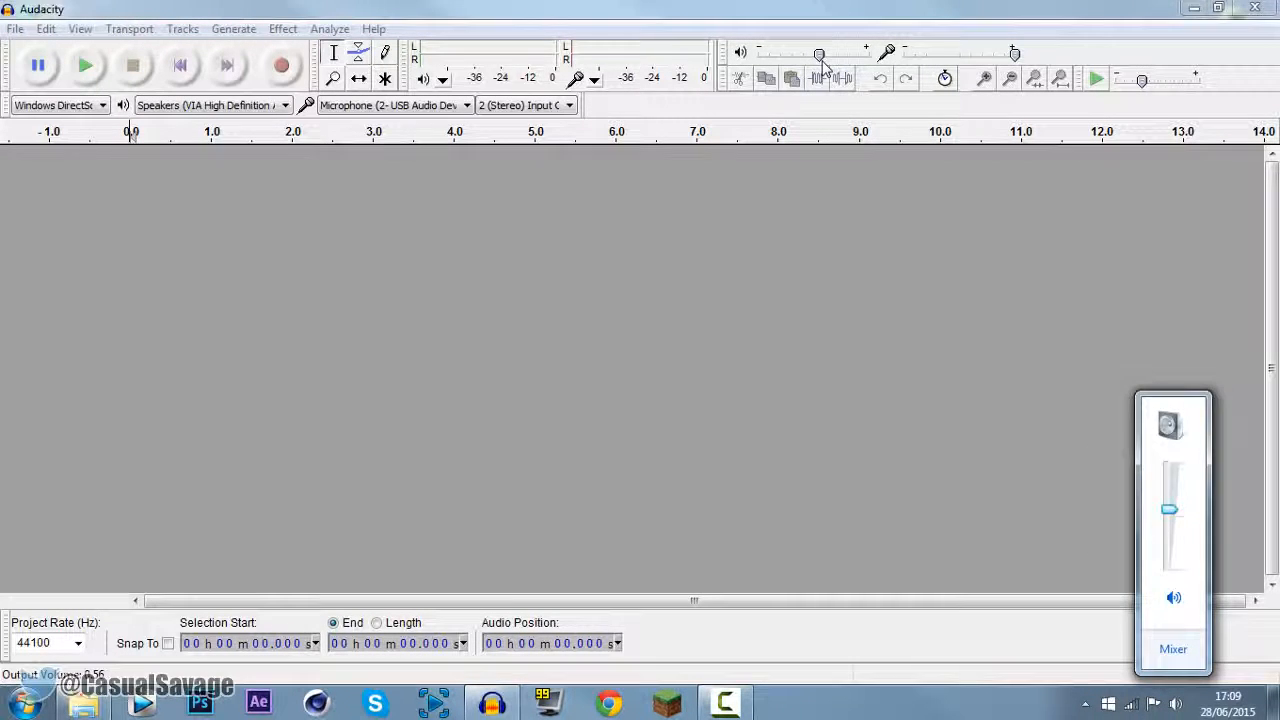
drag(821, 56, 880, 59)
click(1176, 703)
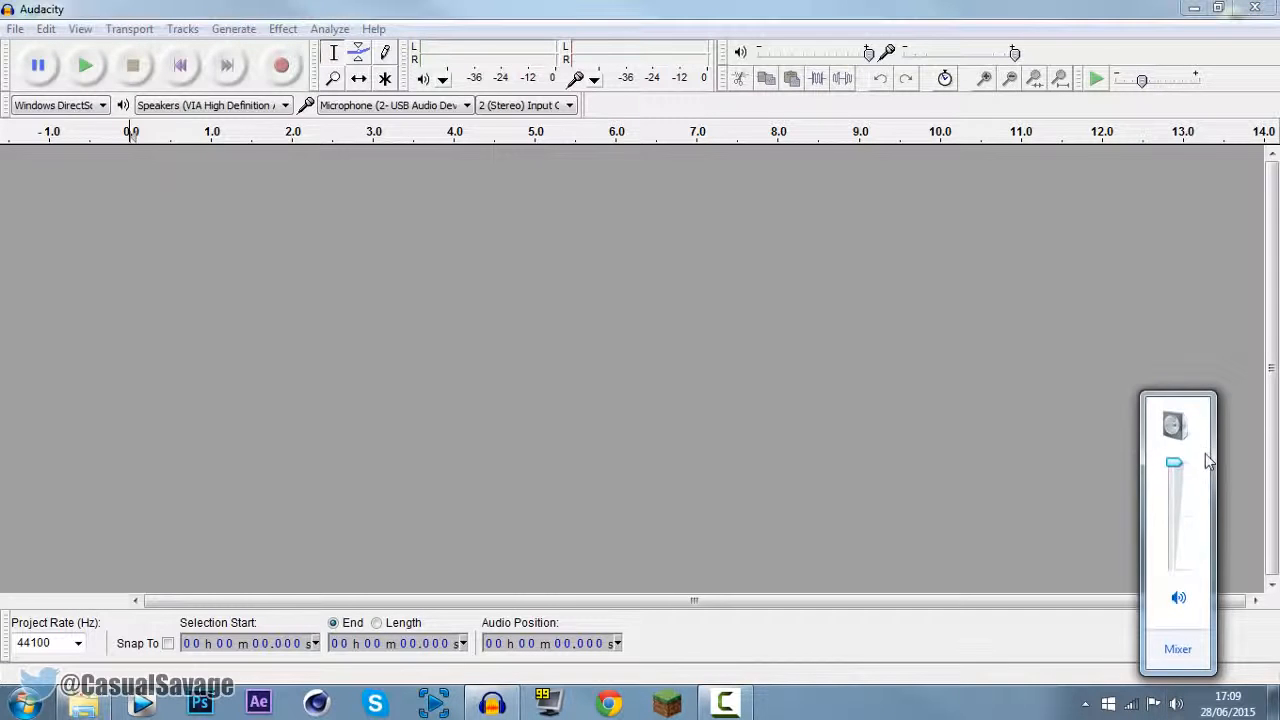
click(997, 415)
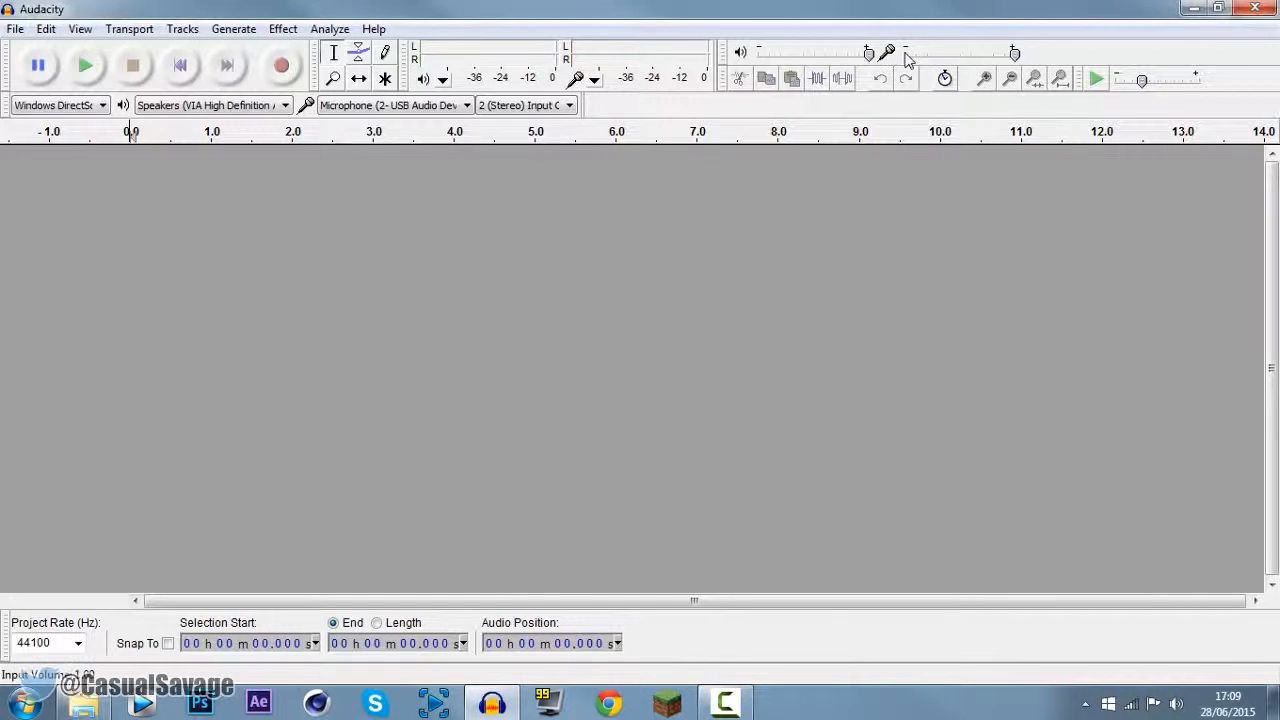
Record about 19 seconds of stereo microphone audio, lowering the input volume midway and returning it to maximum before stopping
mouse_move(907, 58)
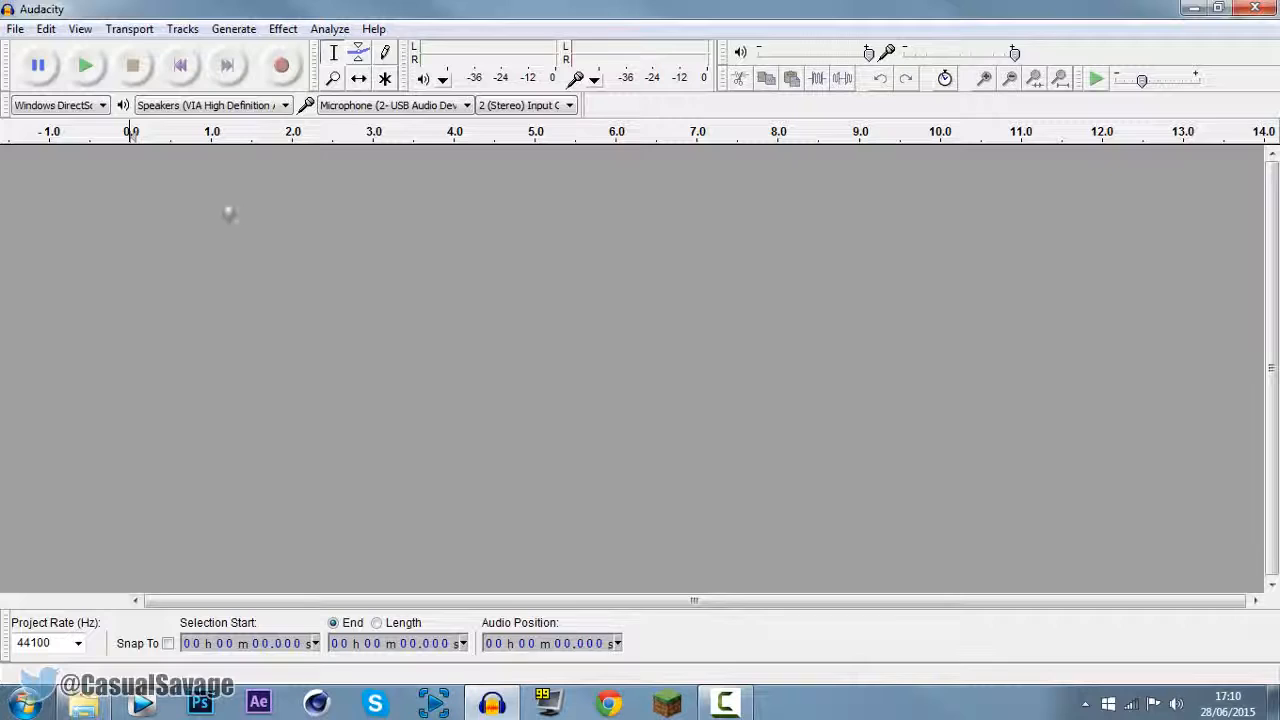
click(284, 70)
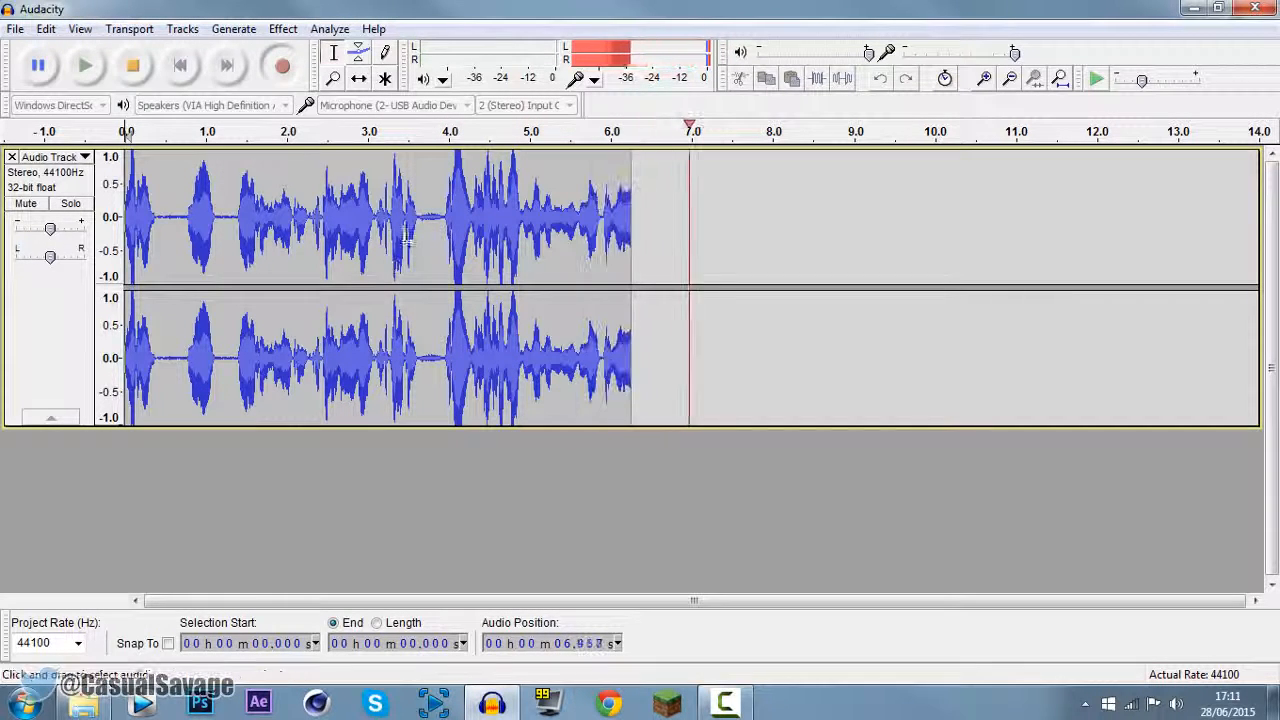
drag(1014, 52, 941, 53)
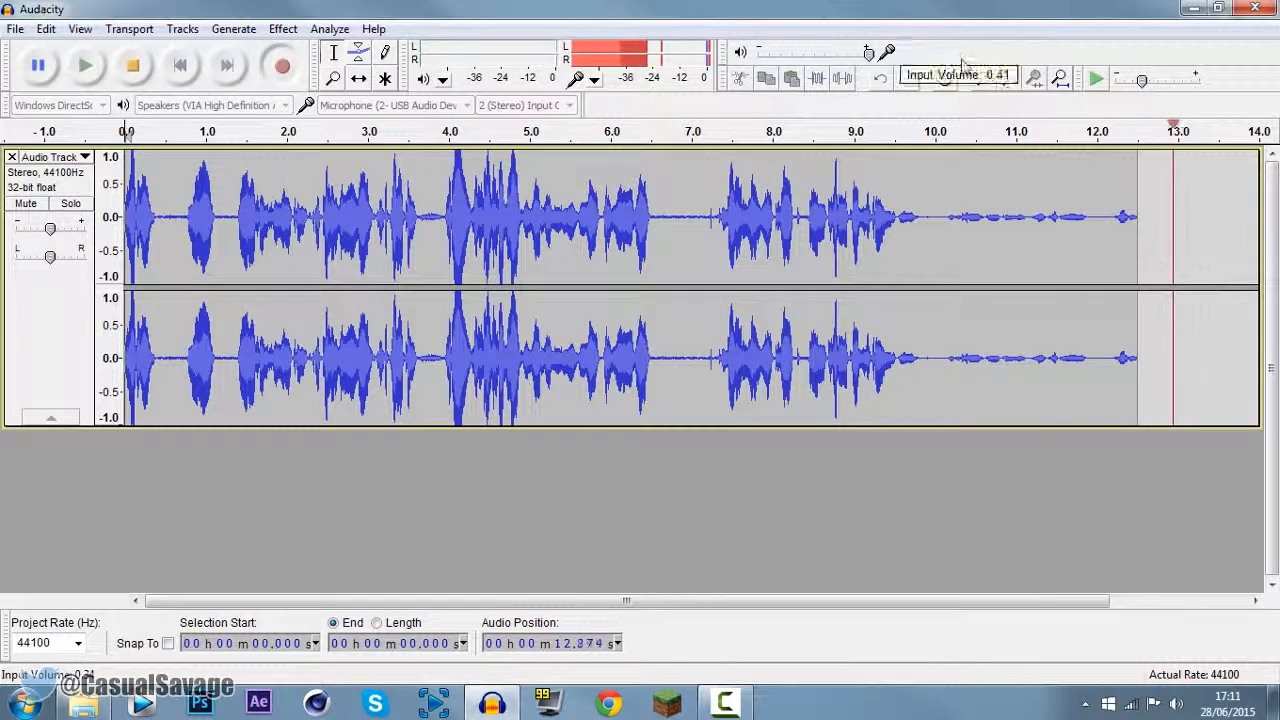
drag(941, 53, 1014, 52)
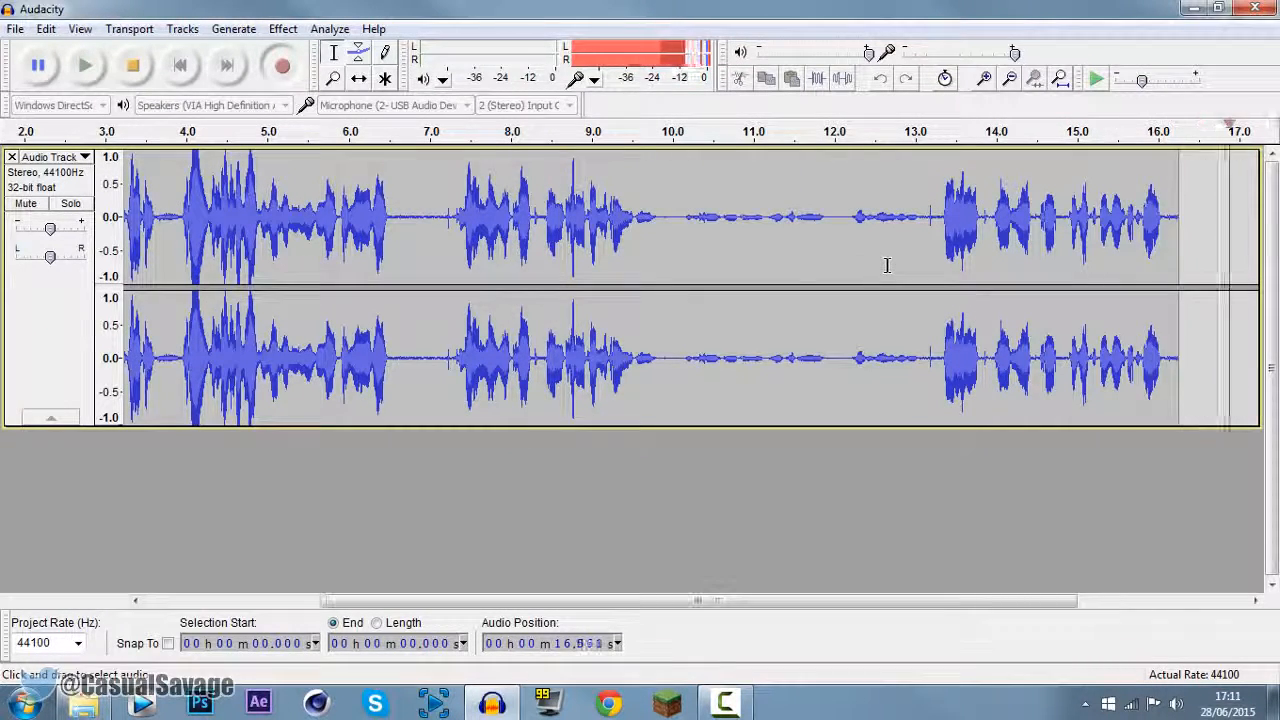
click(128, 72)
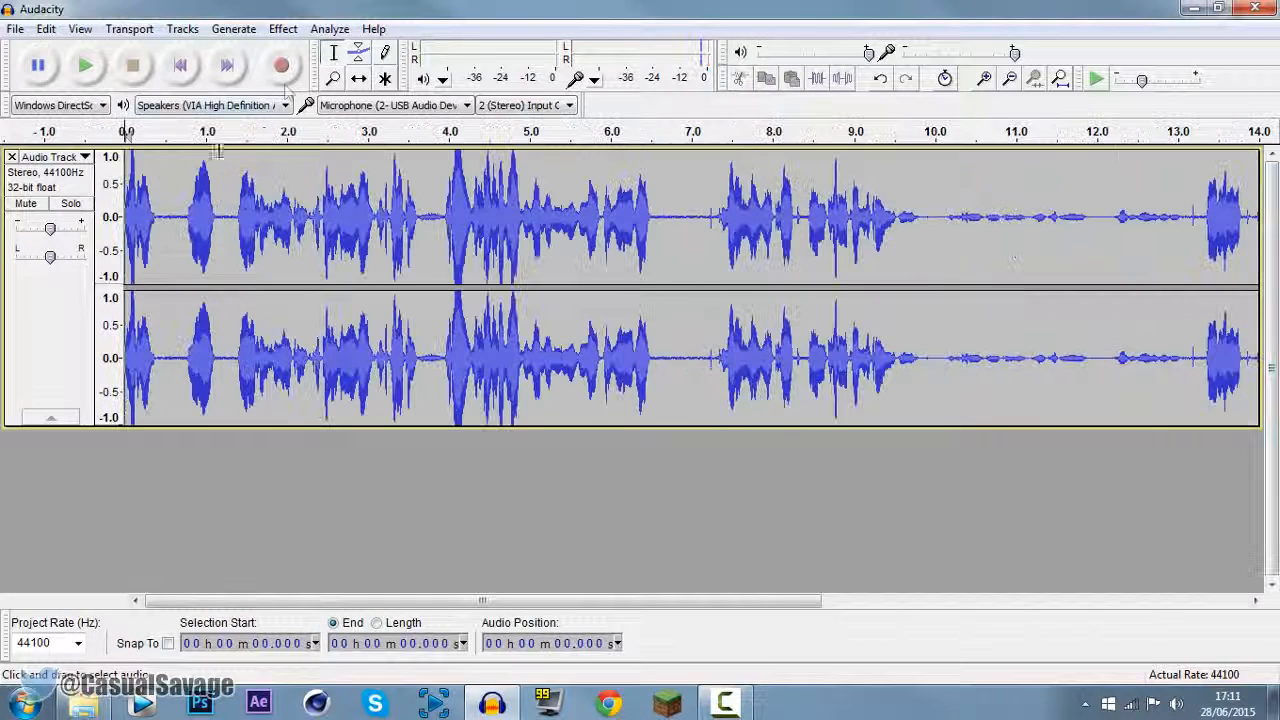
Record a second clip about 6 seconds long and time-shift it to start where the first clip ends
click(281, 65)
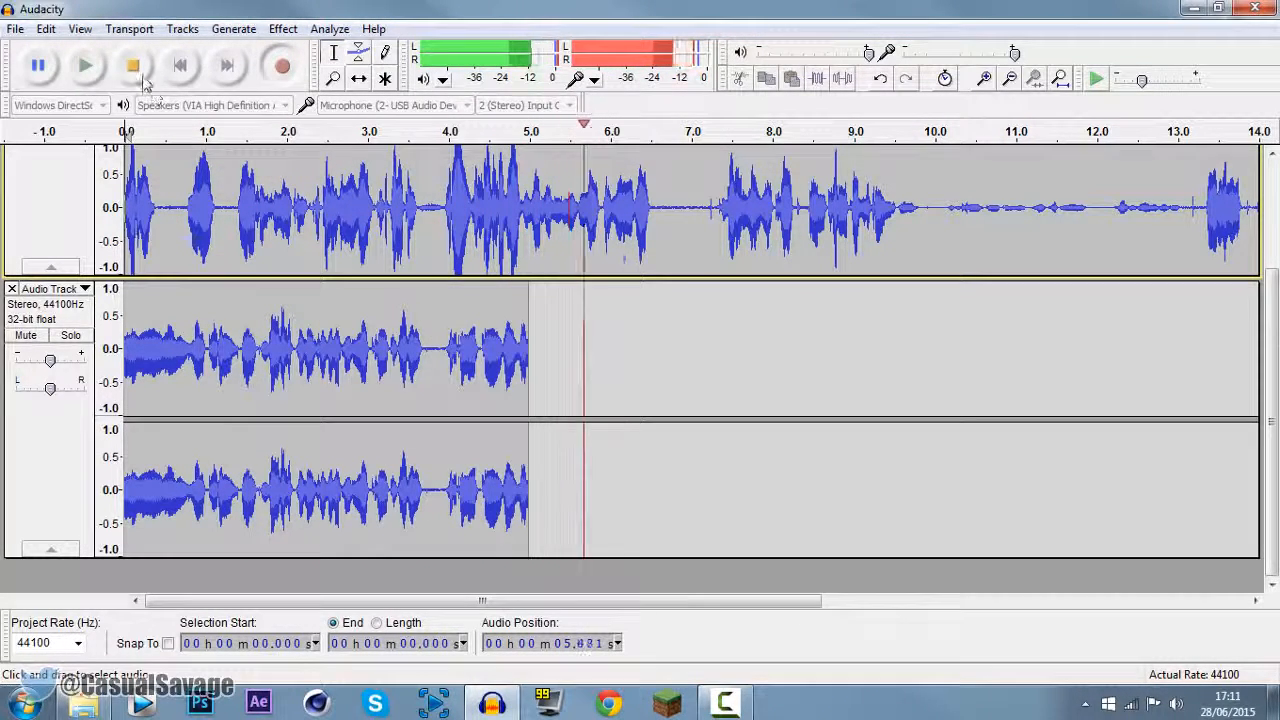
key(space)
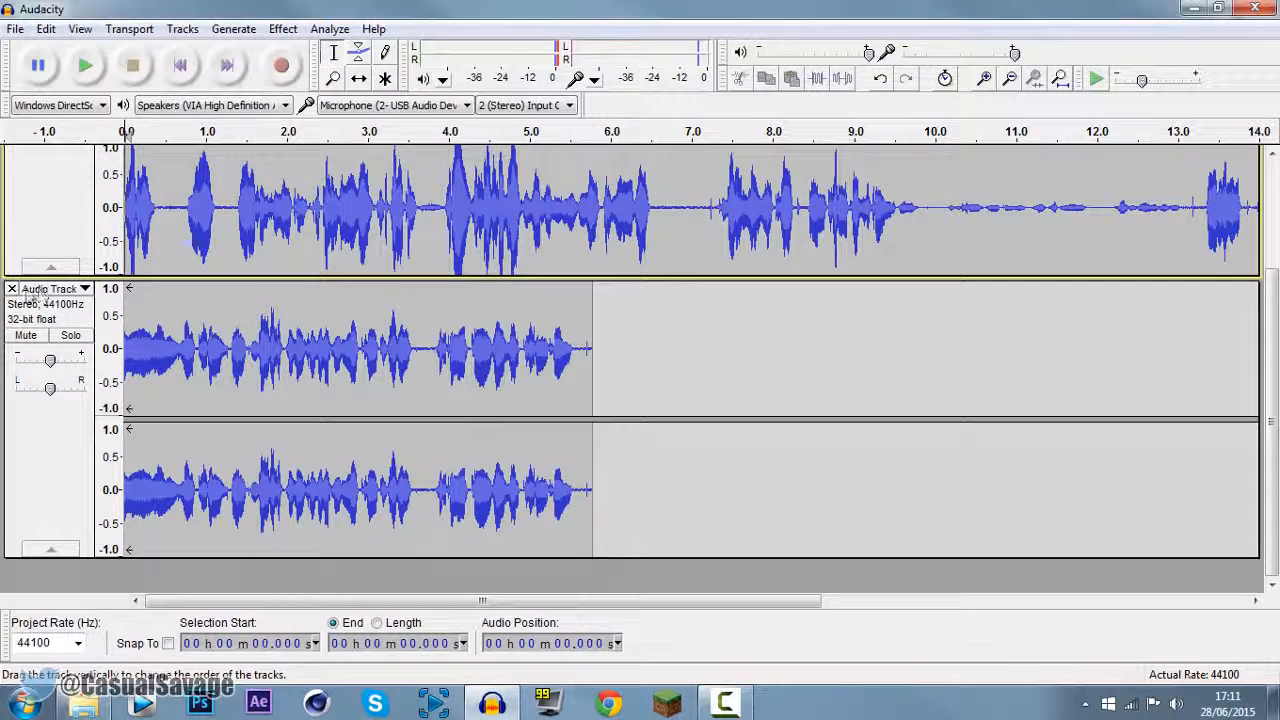
click(358, 80)
drag(300, 315, 777, 409)
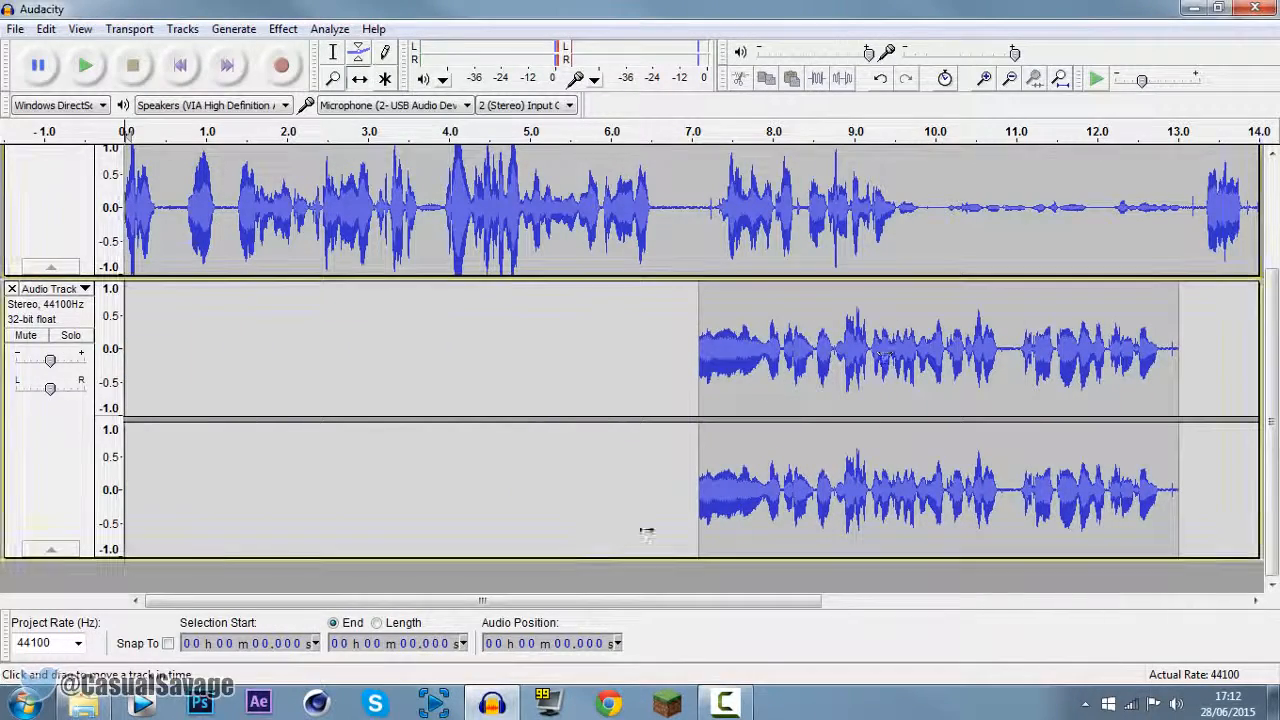
drag(632, 608, 913, 601)
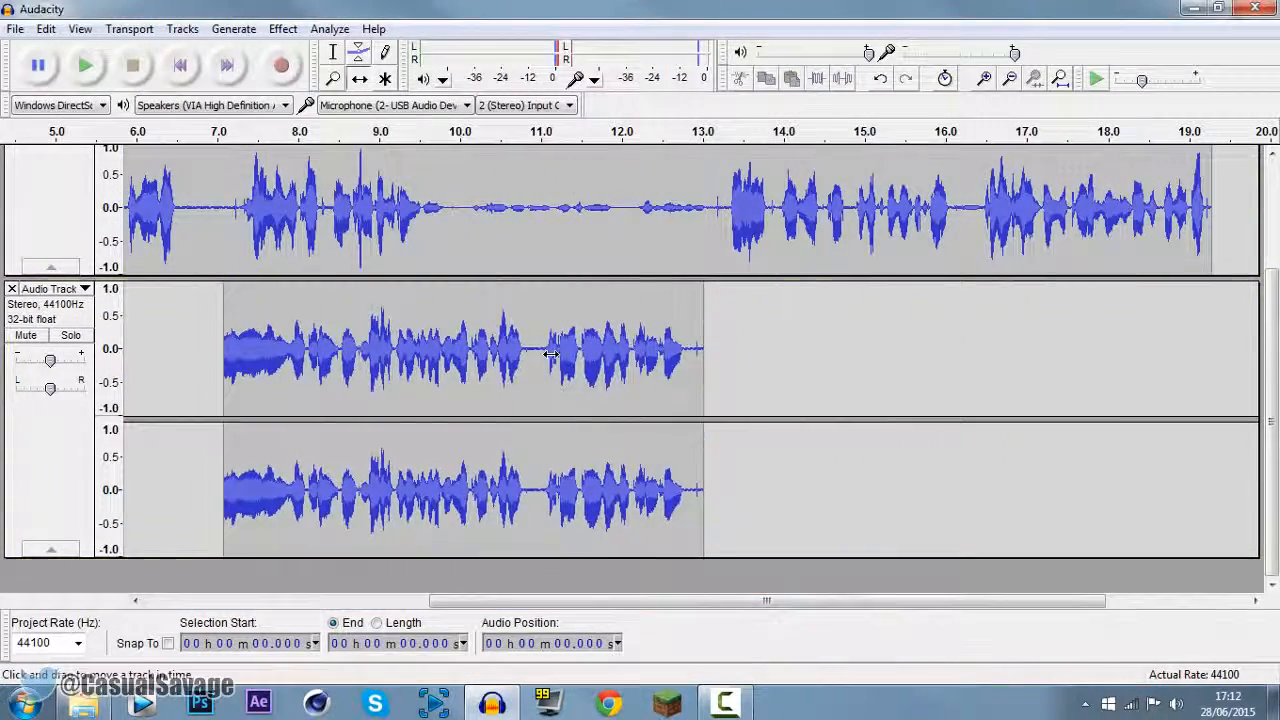
drag(485, 440, 1114, 446)
drag(893, 600, 1083, 600)
drag(672, 368, 1018, 373)
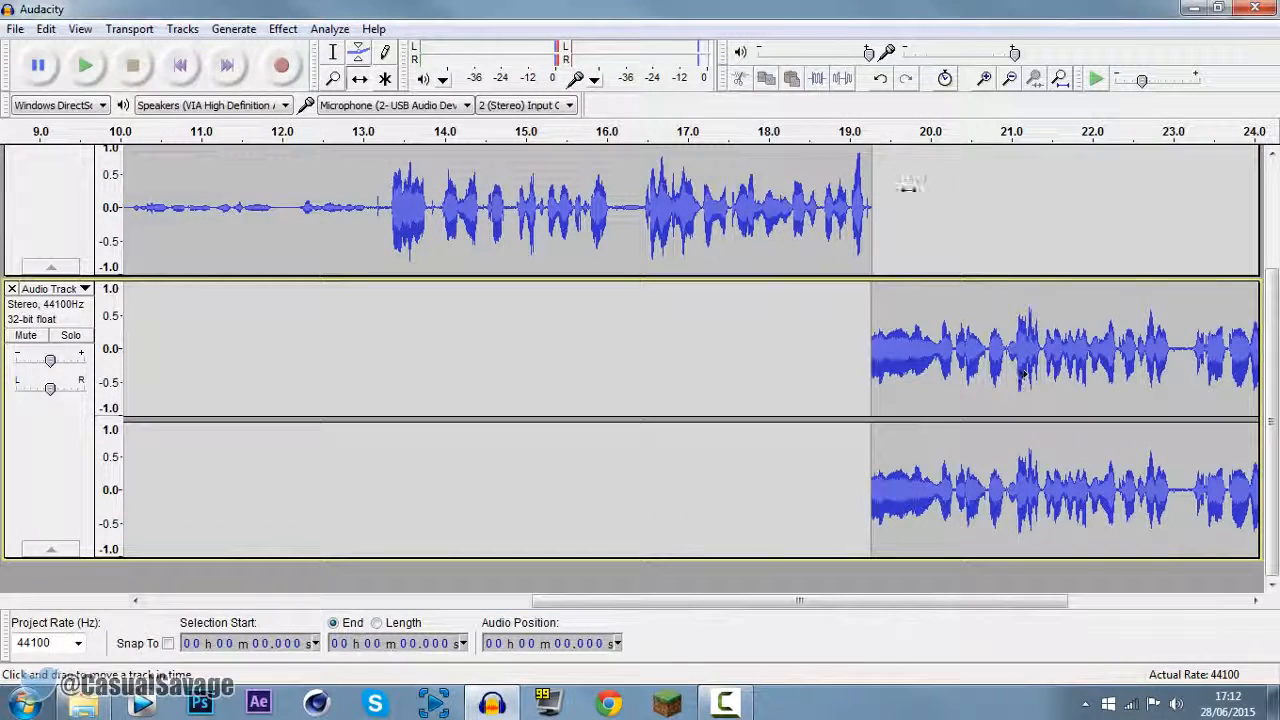
mouse_move(927, 326)
mouse_down()
mouse_move(912, 326)
mouse_move(925, 324)
mouse_up()
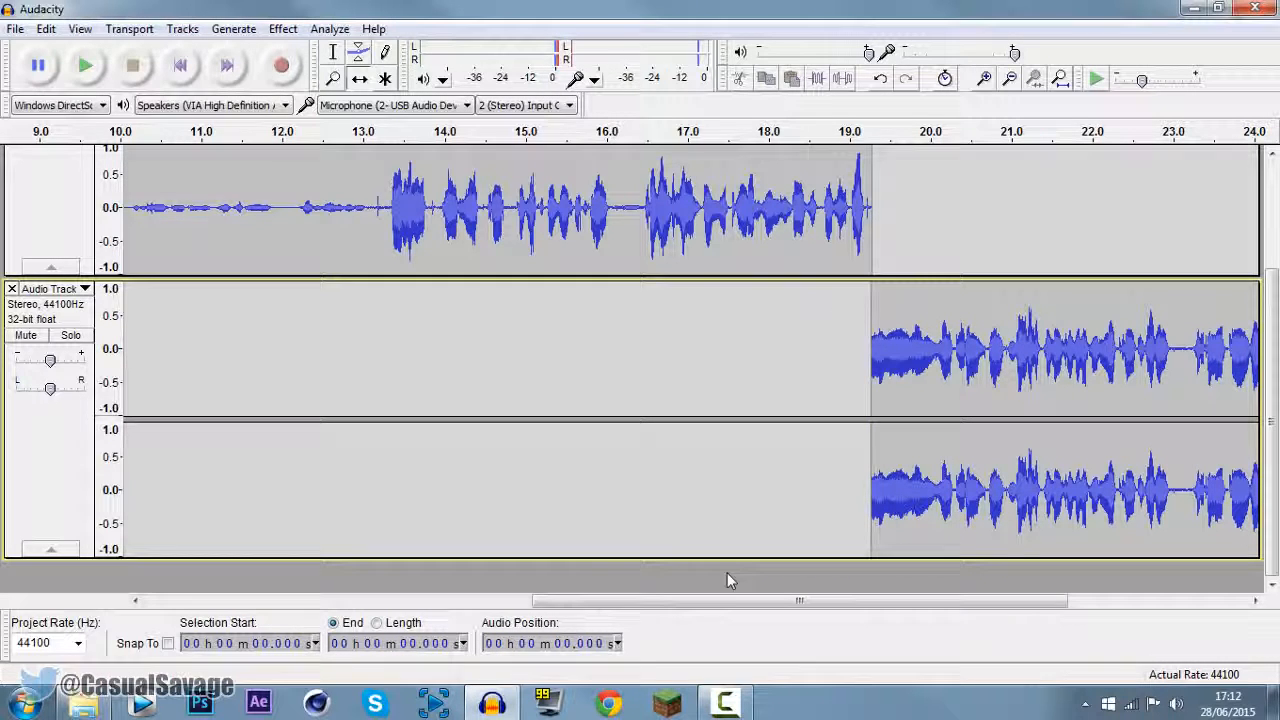
Delete the end of the upper track's audio from about 13.2 seconds onward
click(334, 52)
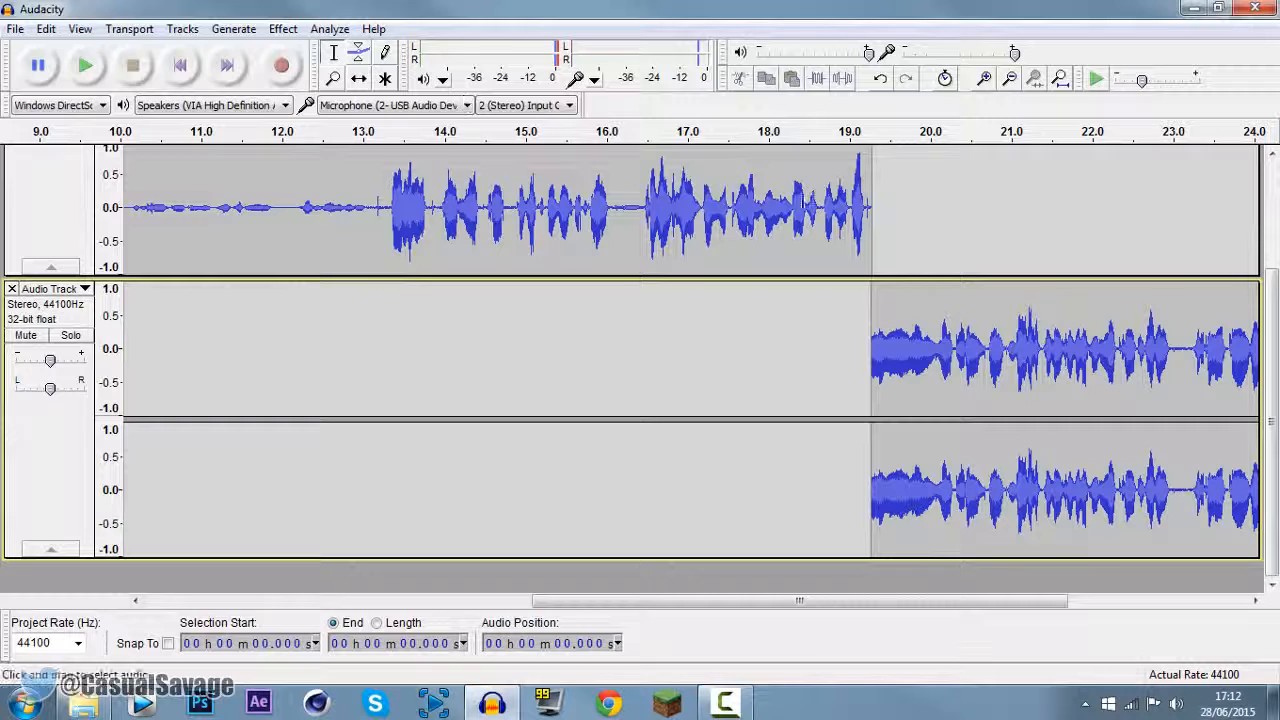
drag(910, 222, 383, 214)
scroll(383, 214, up, 3)
click(989, 217)
drag(885, 352, 381, 363)
key(Delete)
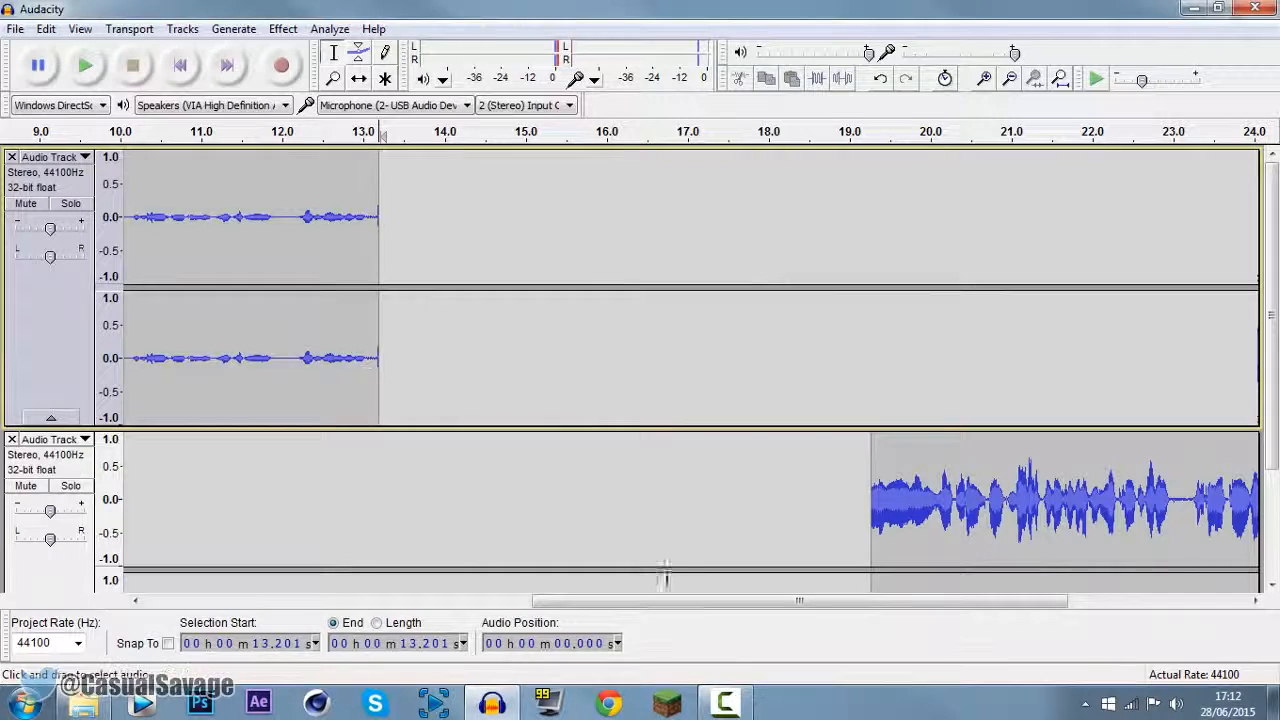
Delete the section of the upper track from about 3.6 to 6.6 seconds
drag(652, 609, 276, 606)
drag(397, 370, 636, 388)
key(Delete)
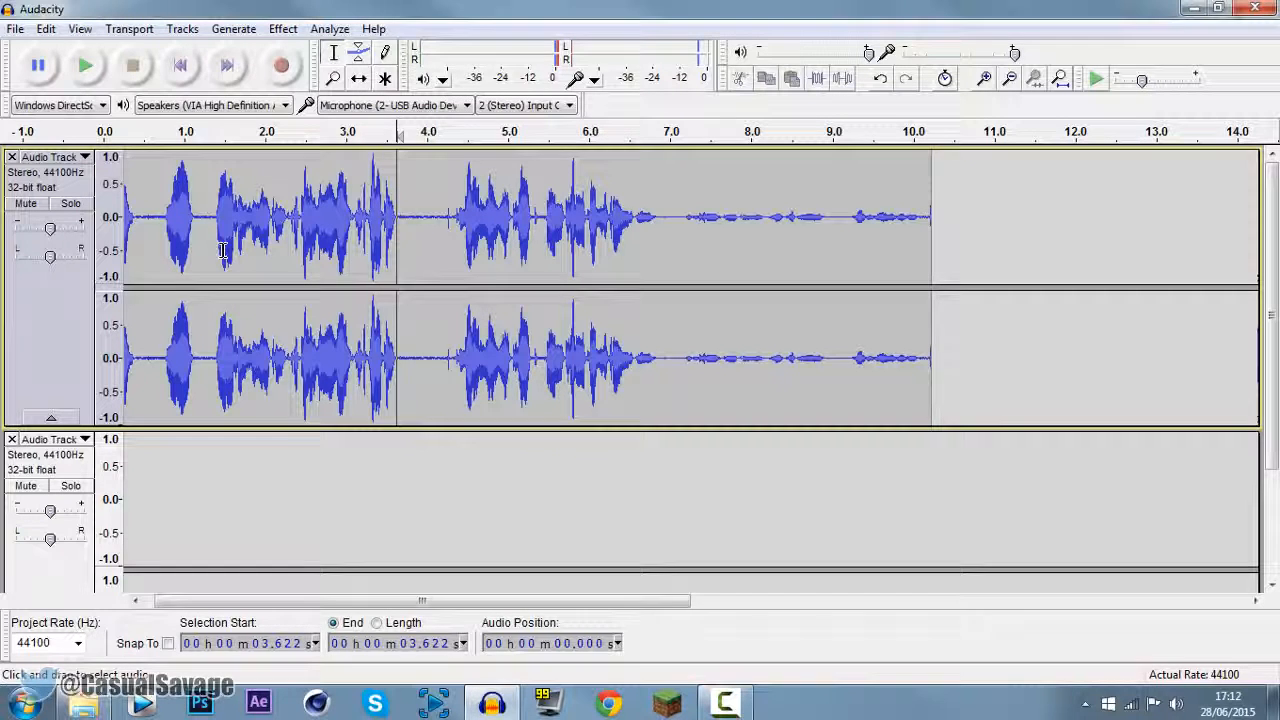
Lower the upper track's amplitude with the Envelope tool and undo the change
click(358, 52)
mouse_move(396, 168)
mouse_down()
mouse_move(384, 204)
mouse_move(414, 138)
mouse_move(387, 170)
mouse_up()
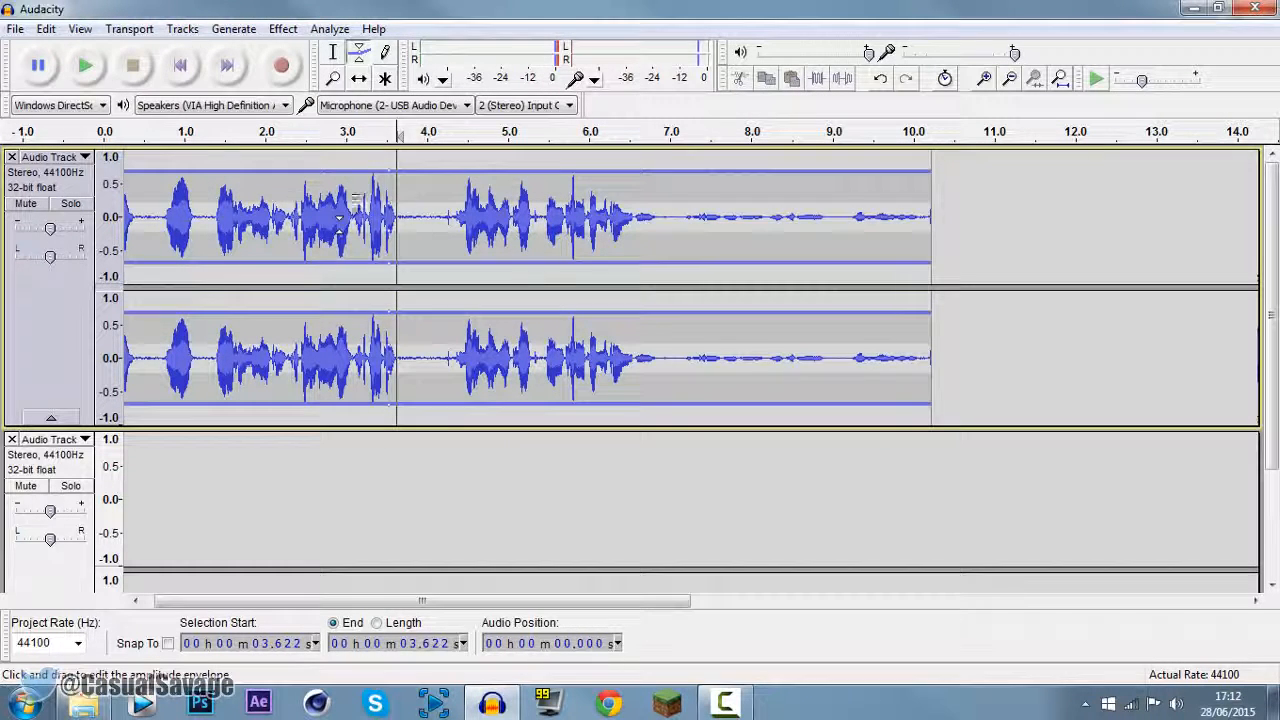
key(ctrl+z)
Examine the upper track's waveform around the 3.6-second mark with the Zoom tool, magnifying it and zooming back out
click(385, 53)
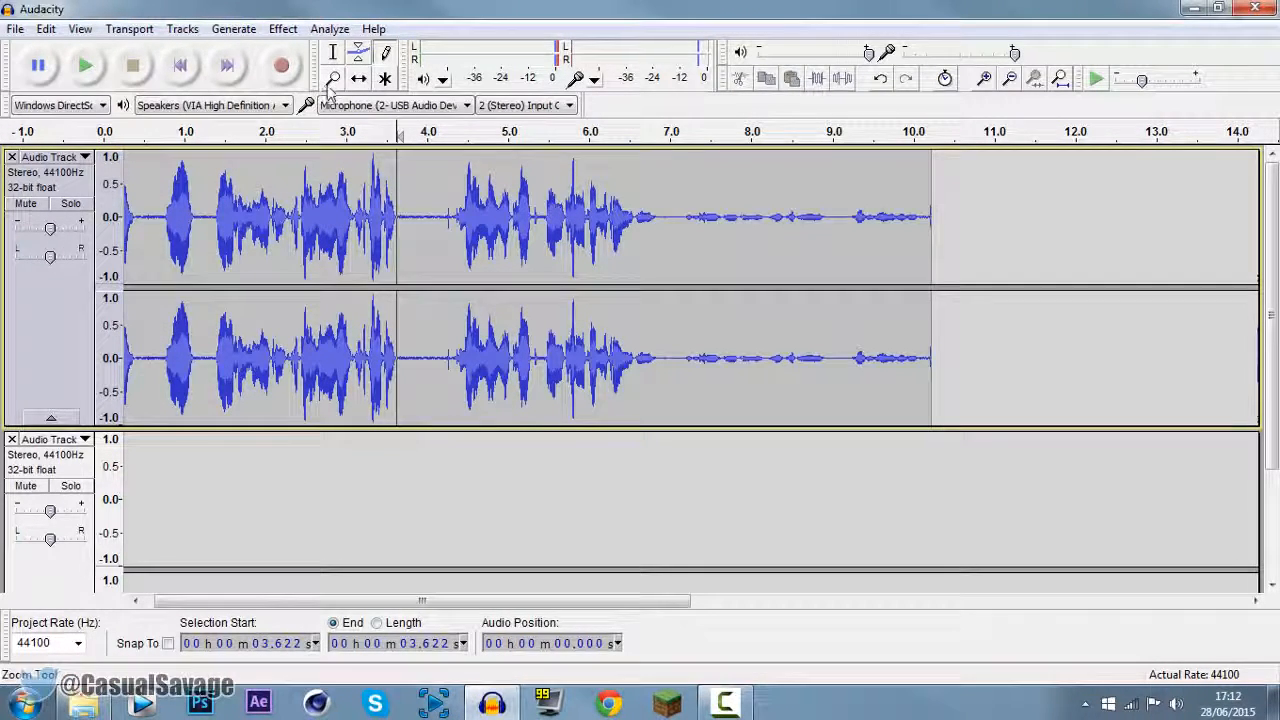
click(333, 78)
click(398, 211)
right_click(398, 211)
click(398, 211)
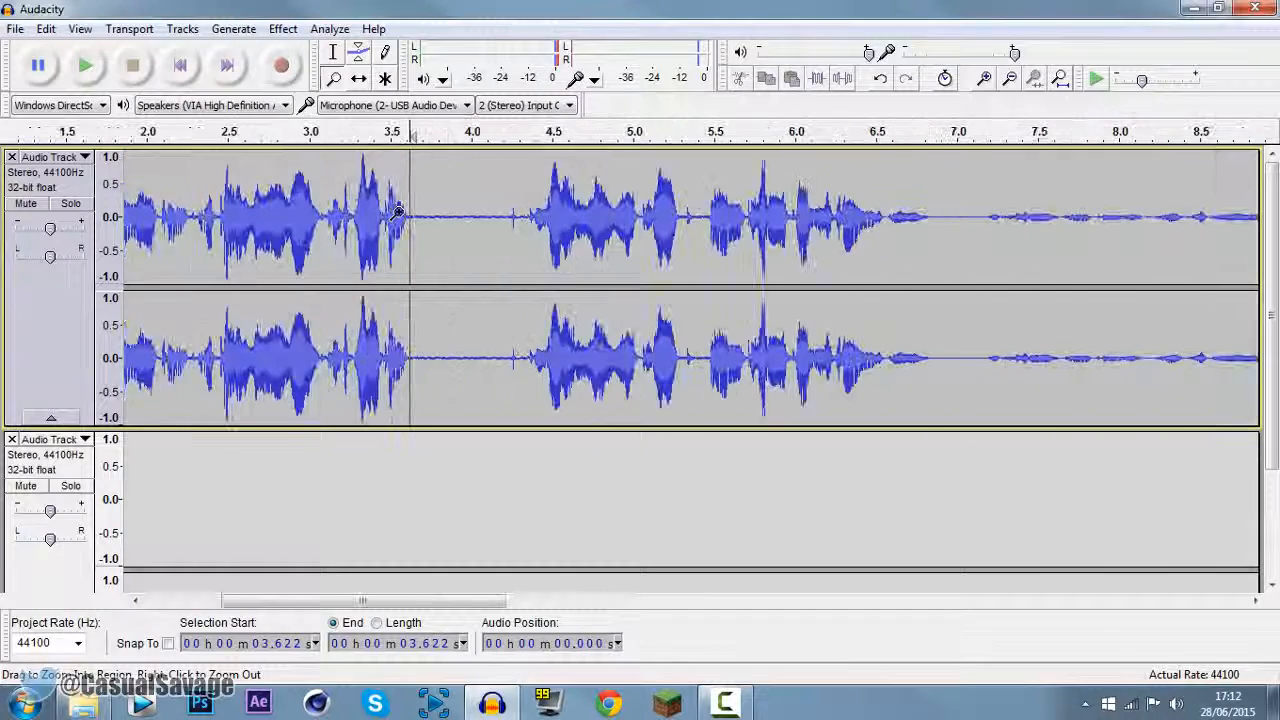
click(398, 211)
right_click(398, 211)
right_click(398, 211)
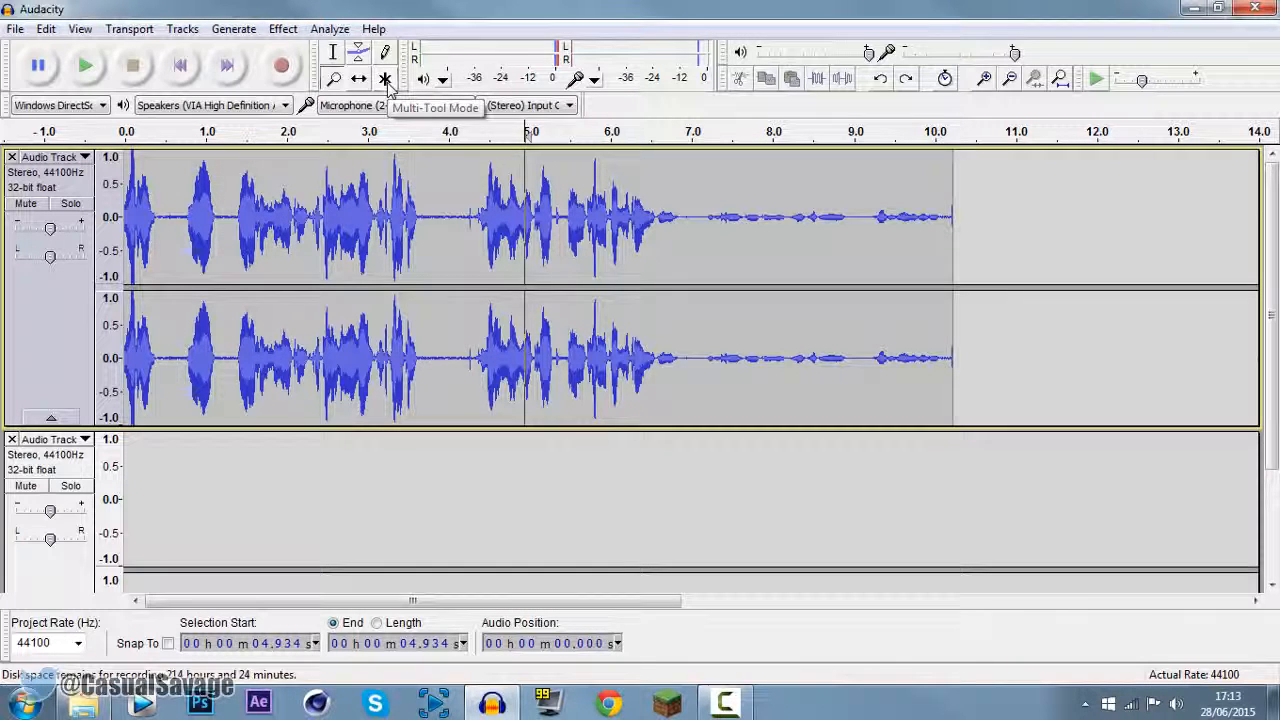
In Multi-Tool mode, delete the upper track's audio from about 2.9 to 5.2 seconds
click(386, 80)
click(416, 156)
mouse_move(419, 152)
mouse_down()
mouse_move(423, 183)
mouse_move(424, 152)
mouse_up()
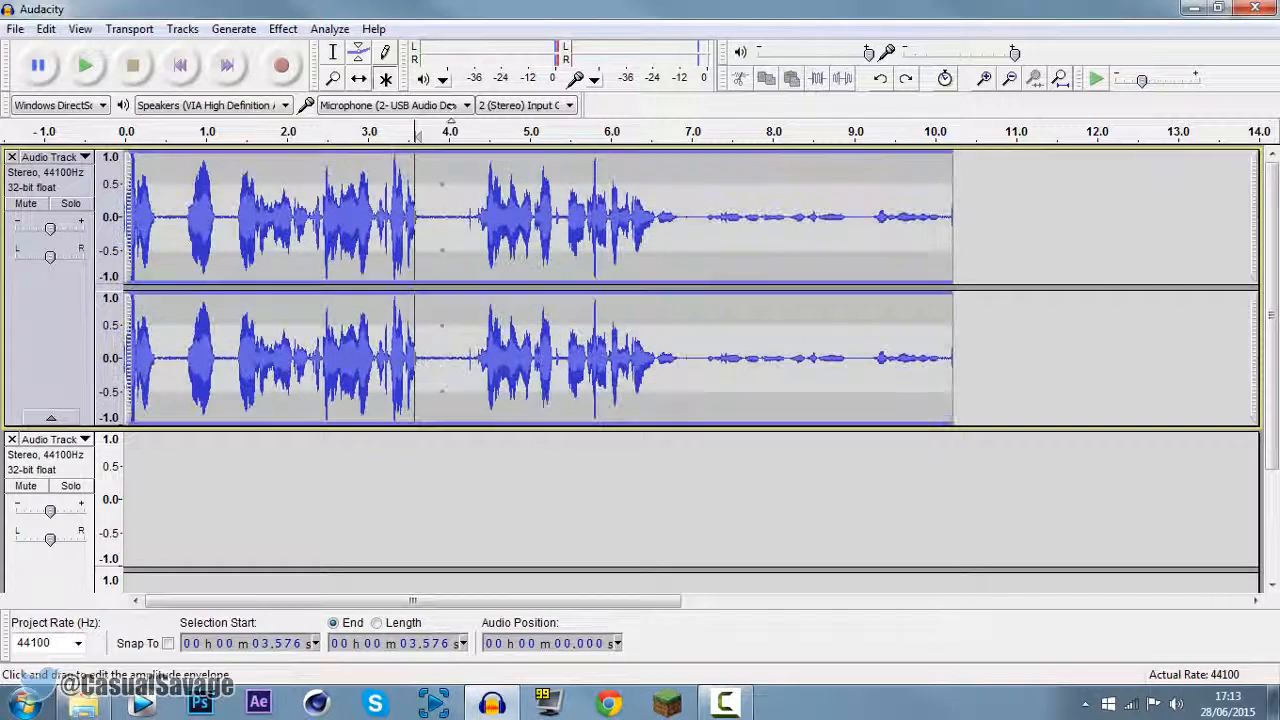
drag(548, 205, 366, 228)
key(Delete)
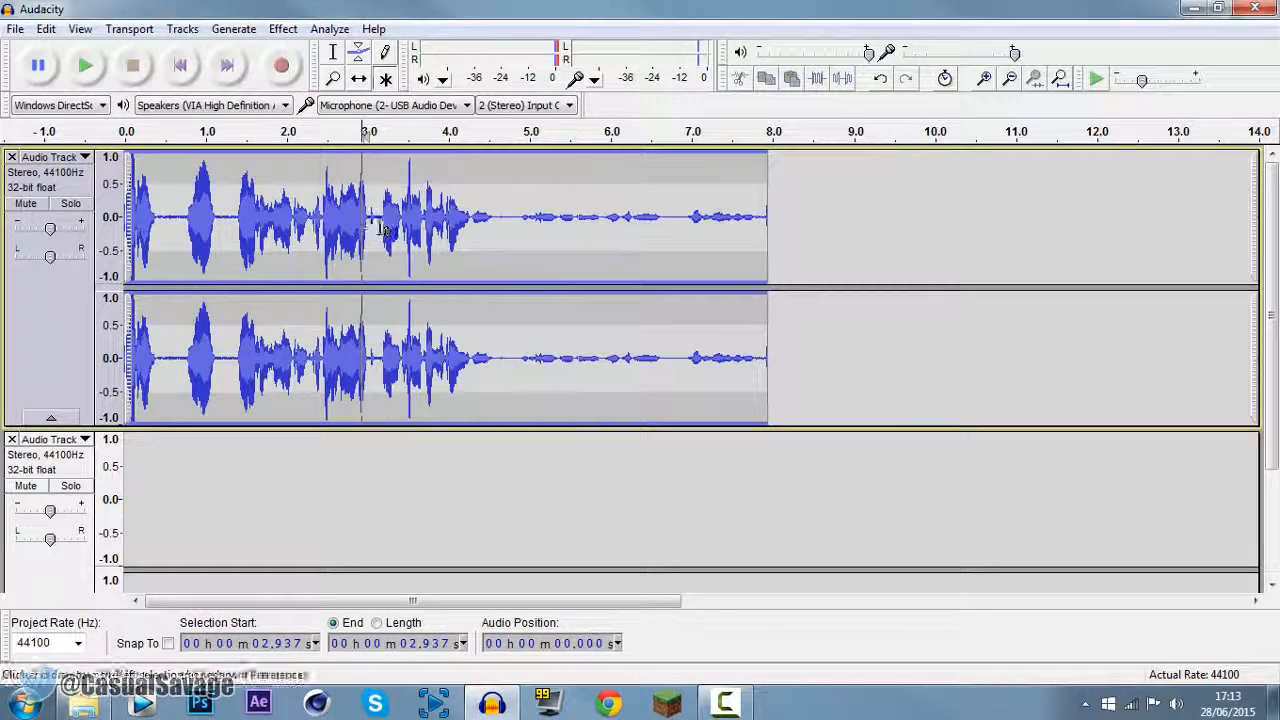
Inspect the shortened upper track and its timing against the lower clip at several zoom levels
click(410, 228)
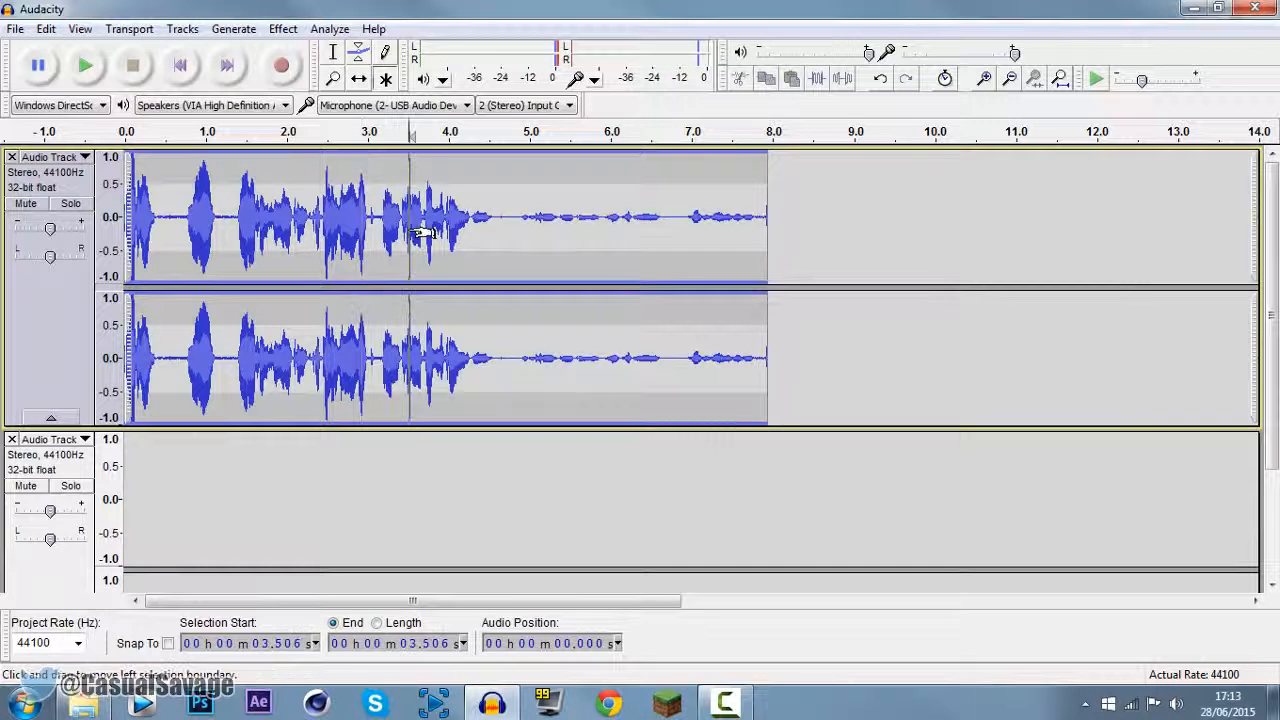
key(ctrl+1)
key(ctrl+3)
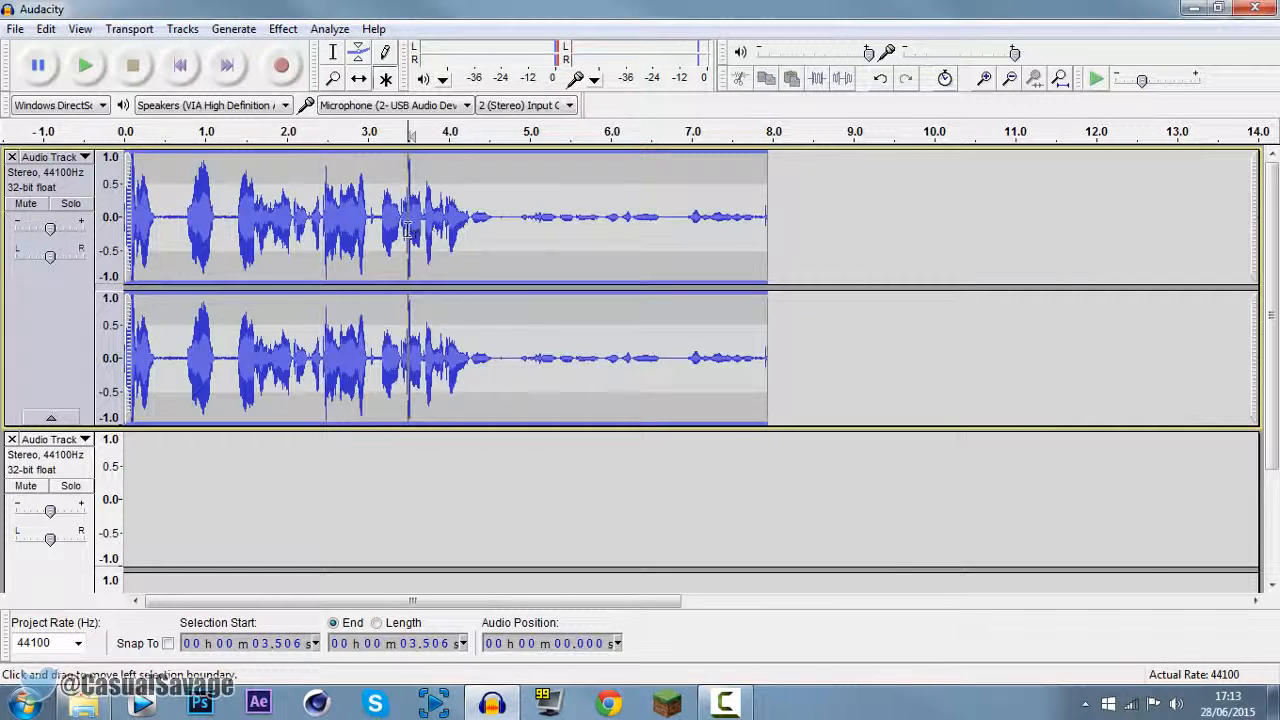
key(ctrl+3)
click(395, 230)
scroll(392, 231, down, 1)
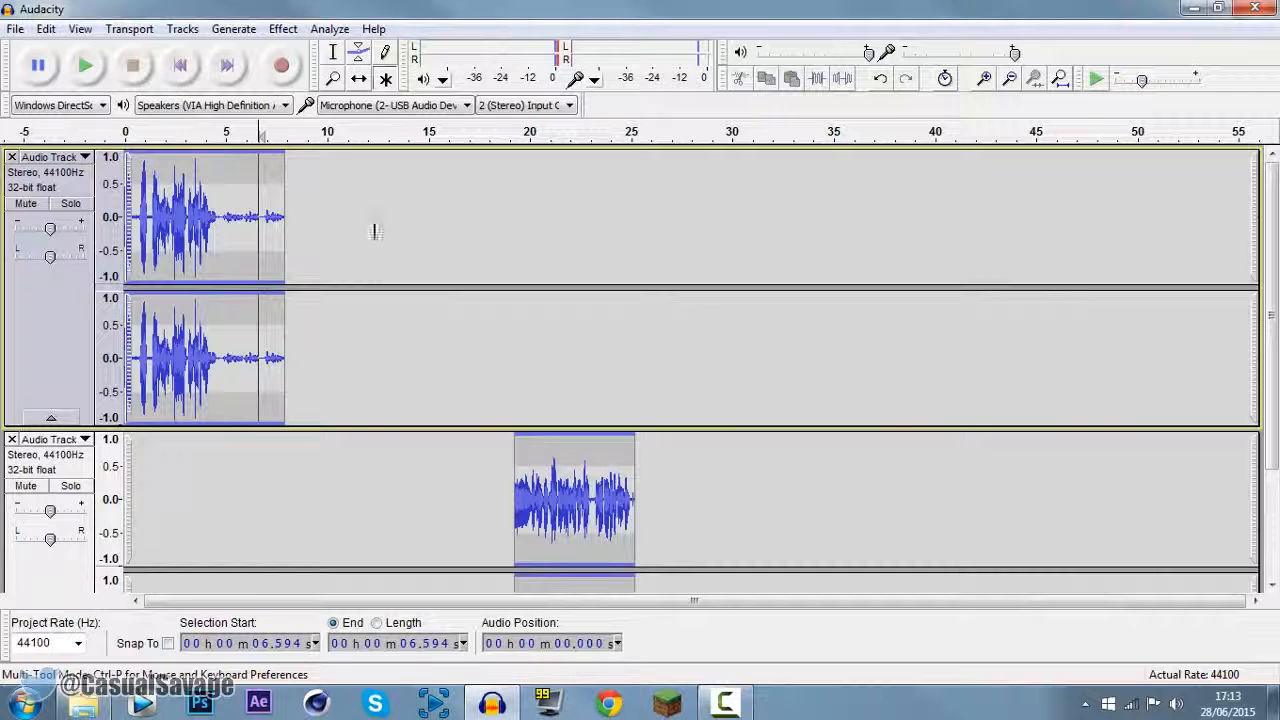
scroll(80, 300, up, 3)
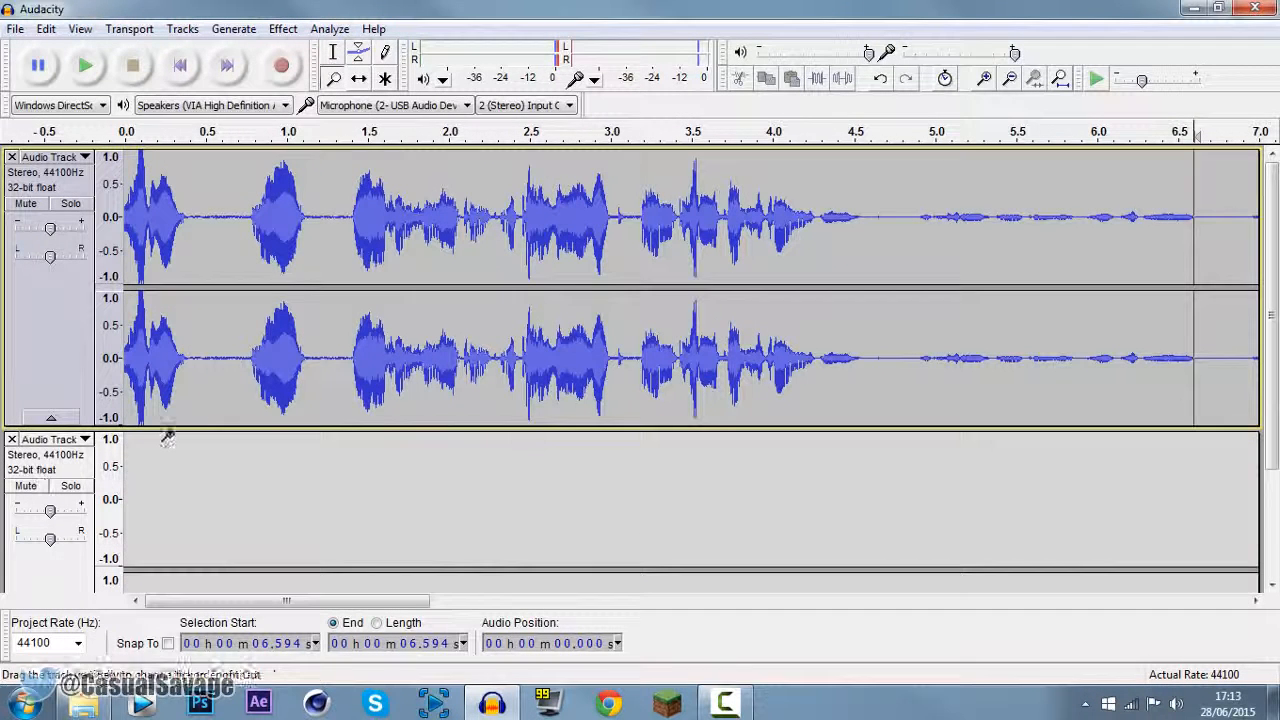
Remove the lower audio track from the project, keeping only the upper one
click(12, 440)
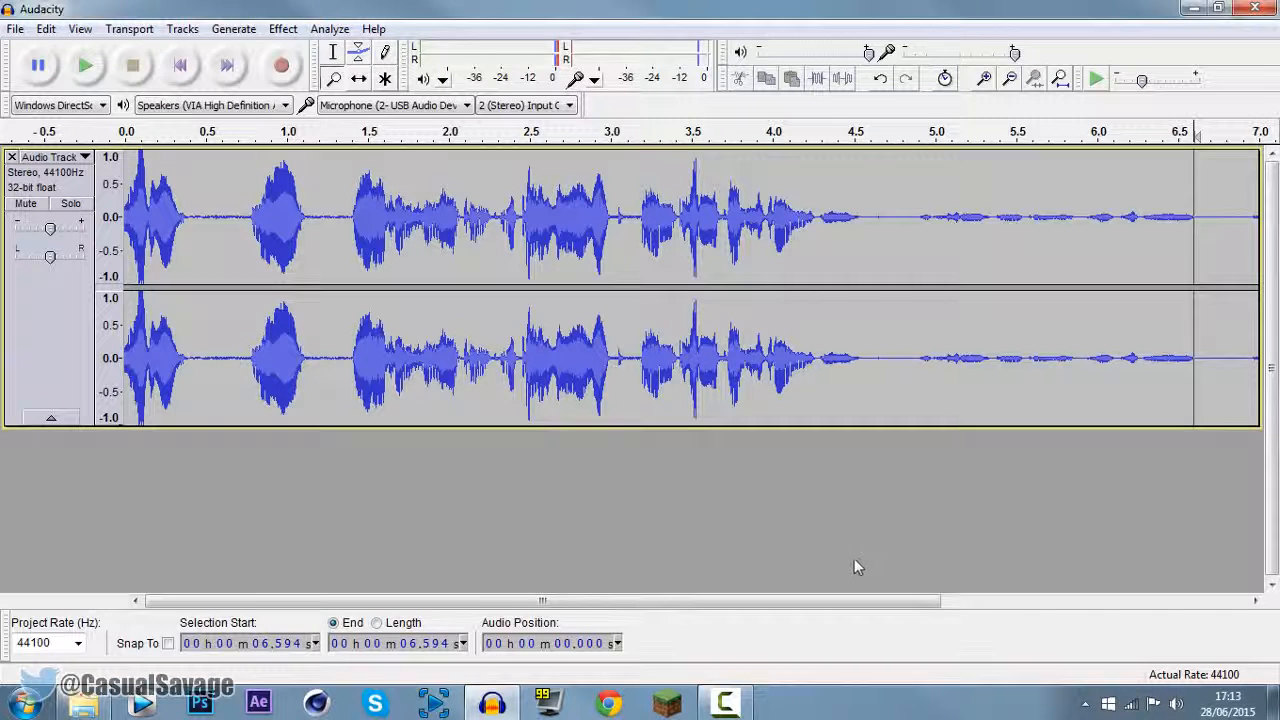
key(ctrl+z)
mouse_move(380, 601)
mouse_down()
mouse_move(1057, 601)
mouse_move(405, 601)
mouse_up()
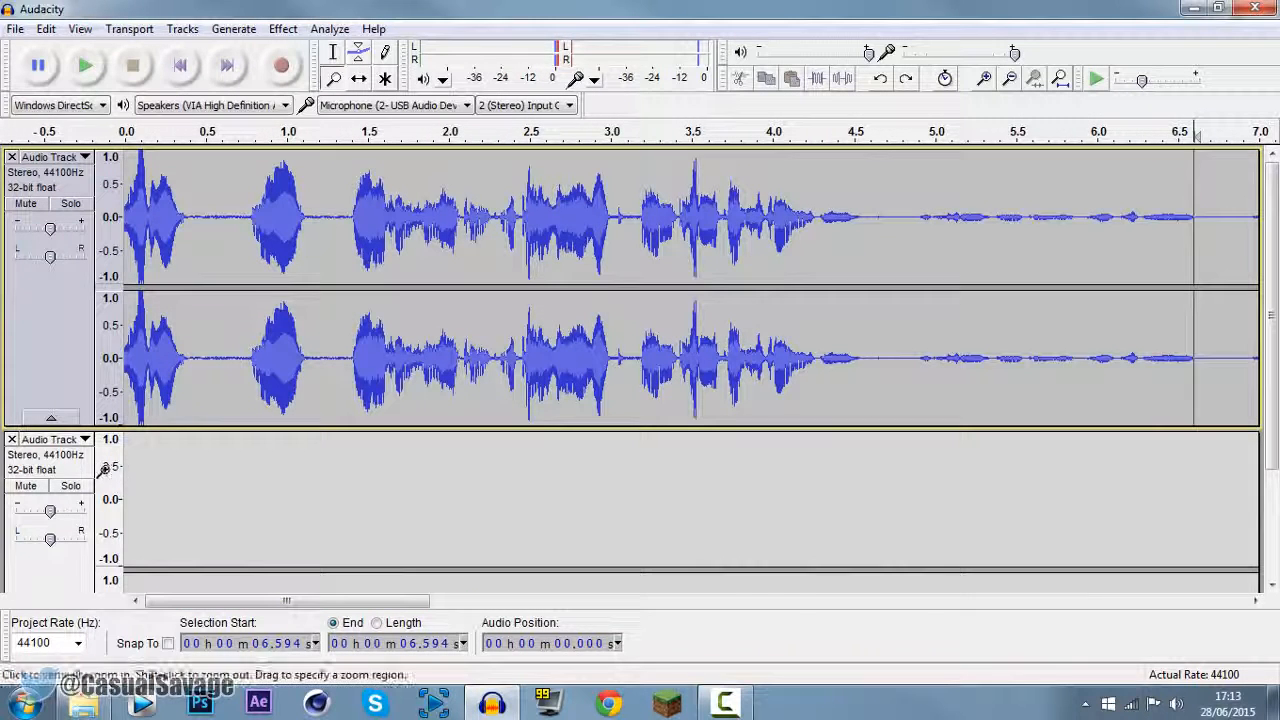
click(12, 440)
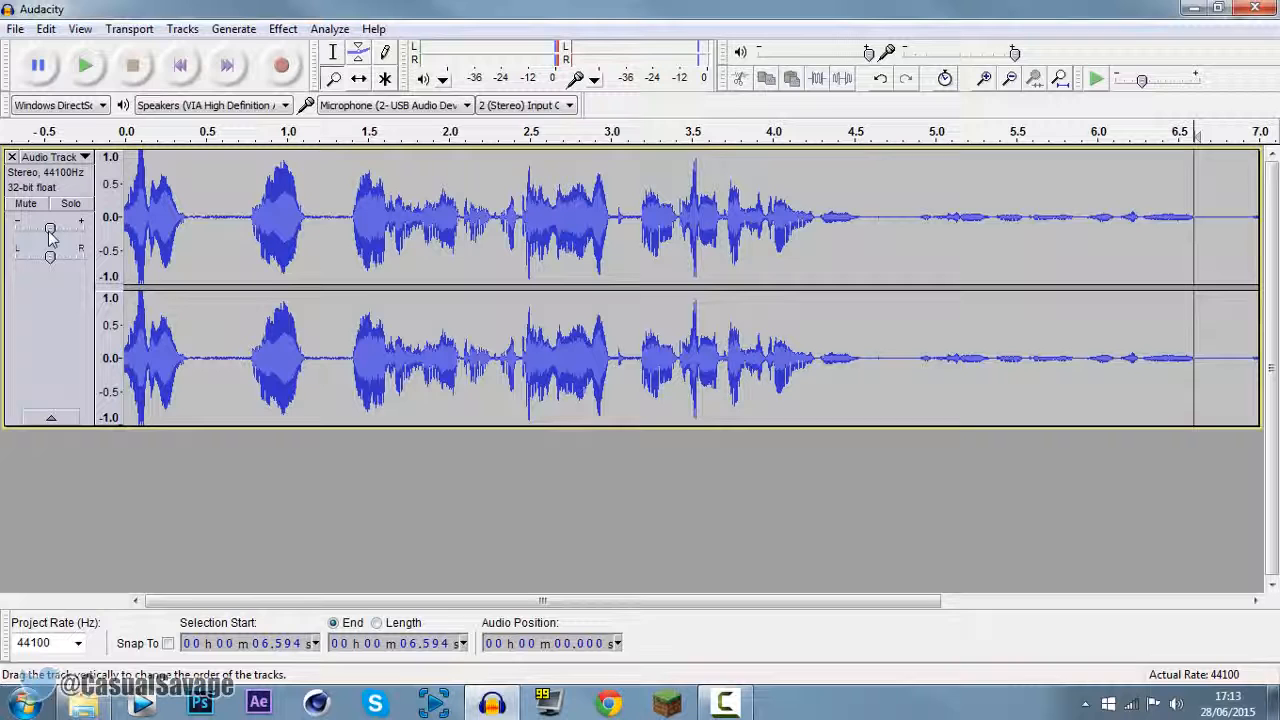
Try a gain of about +29 dB on the remaining track, restore it, and lower the playback speed to its minimum
drag(50, 228, 80, 235)
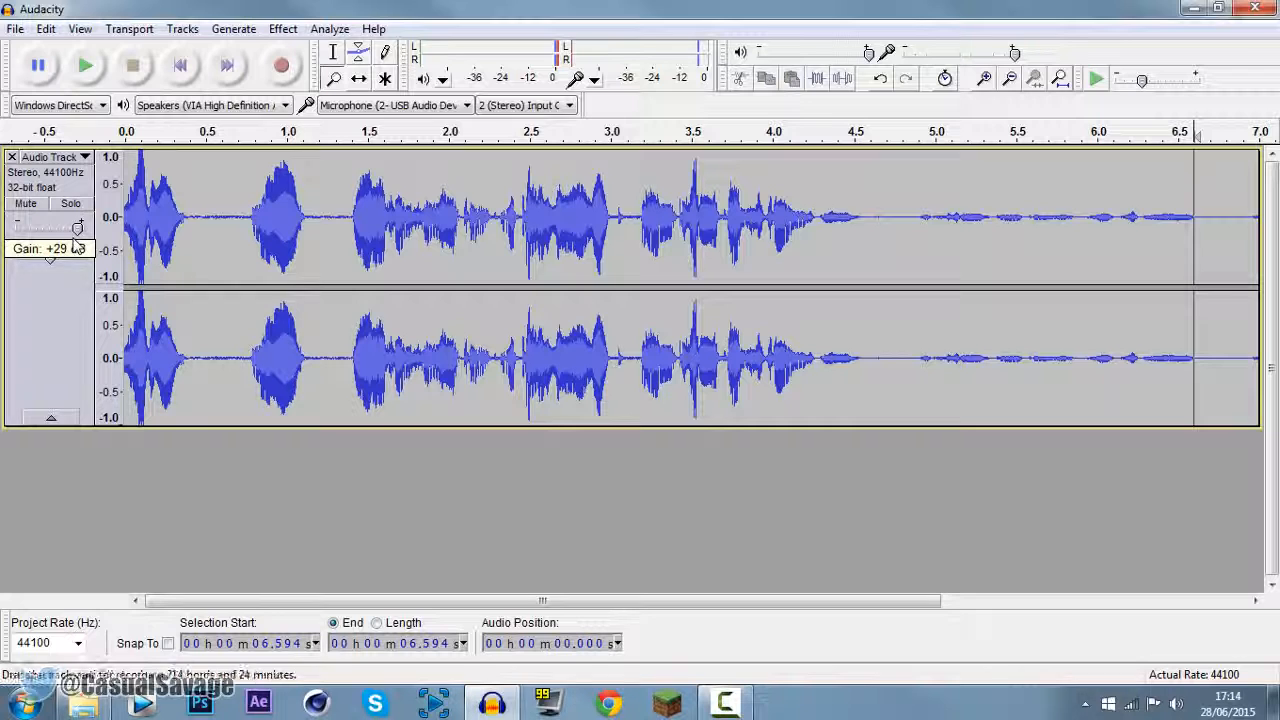
drag(89, 232, 52, 230)
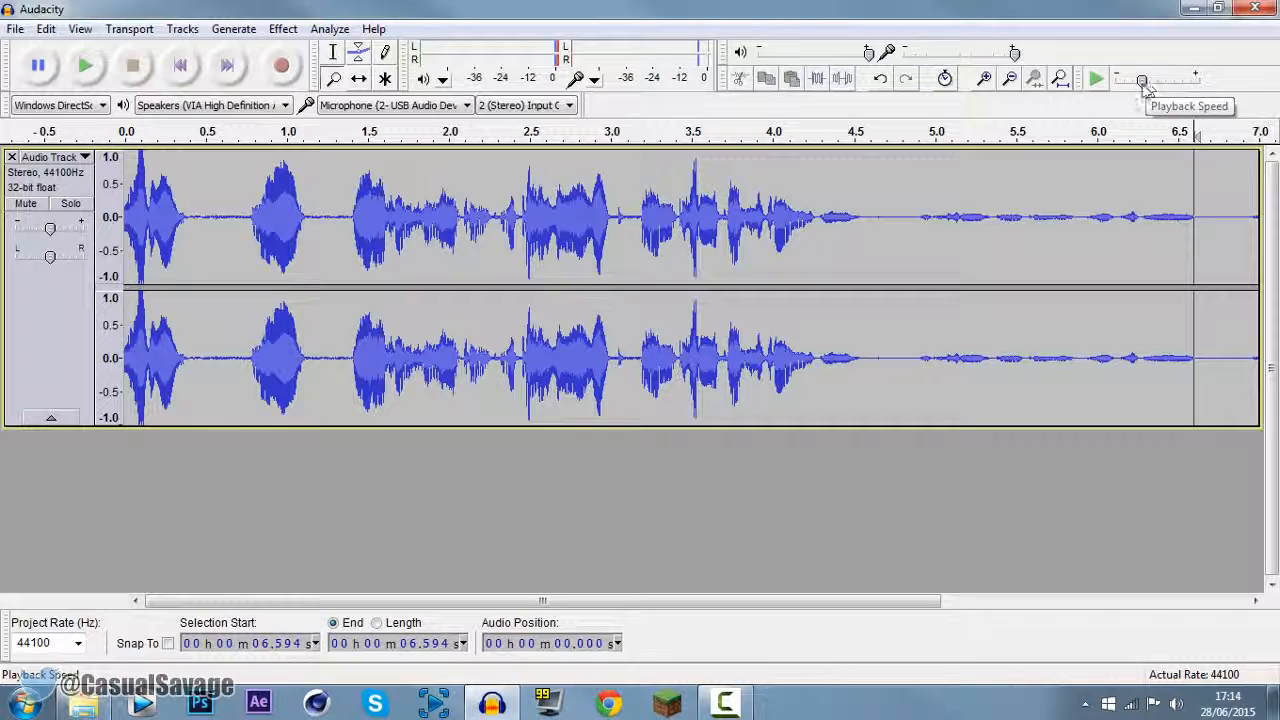
drag(1143, 81, 745, 100)
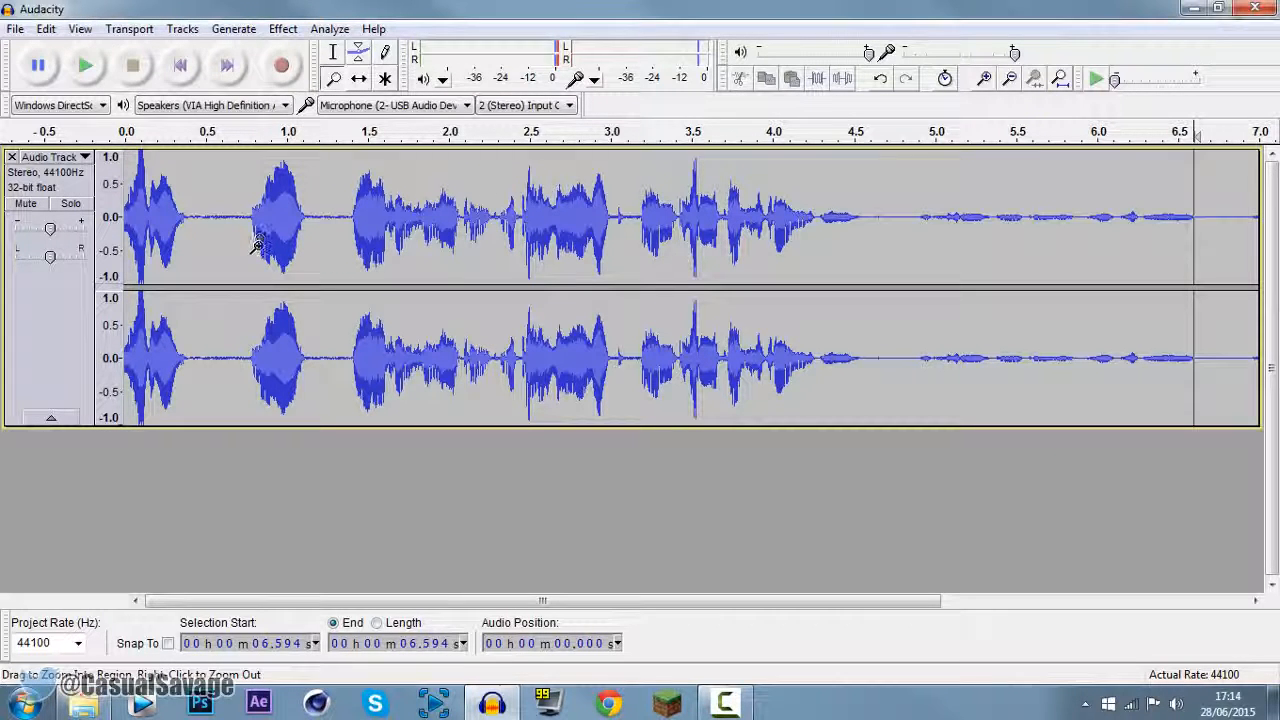
Select all the audio and export it to the Desktop as Test in WAV (Microsoft) signed 16 bit PCM format, with blank metadata
key(ctrl+a)
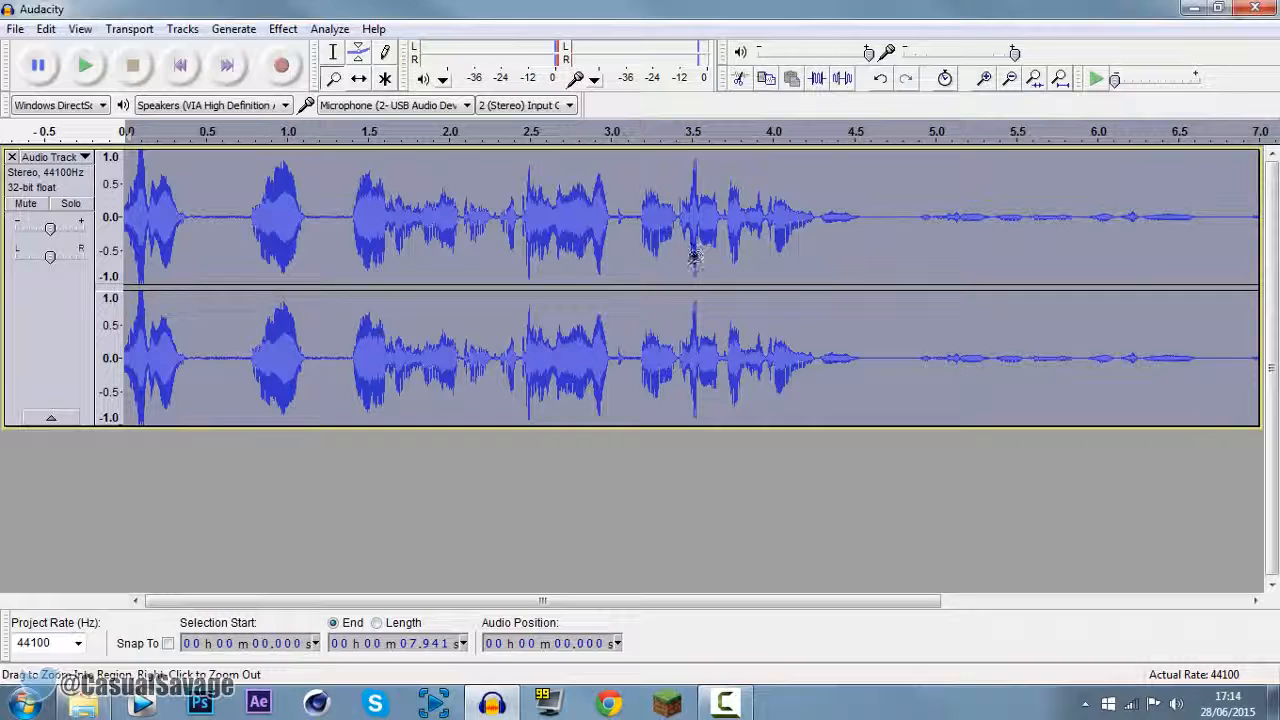
click(15, 28)
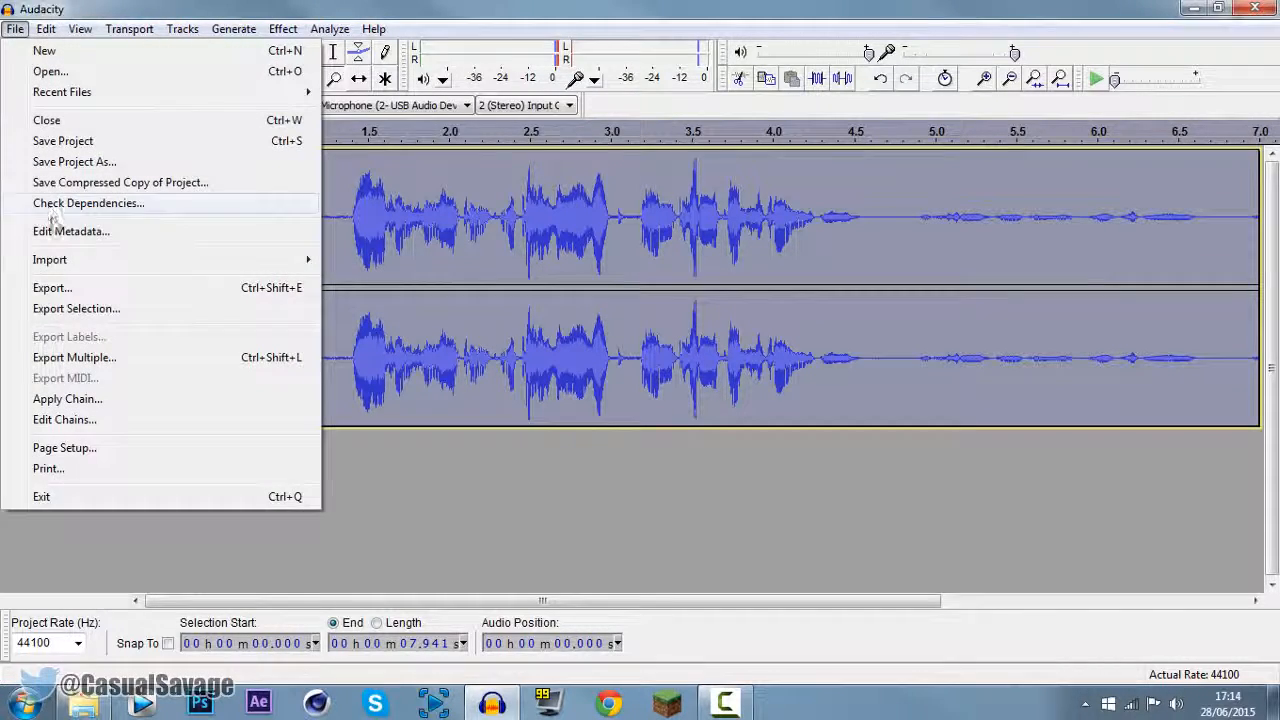
click(52, 287)
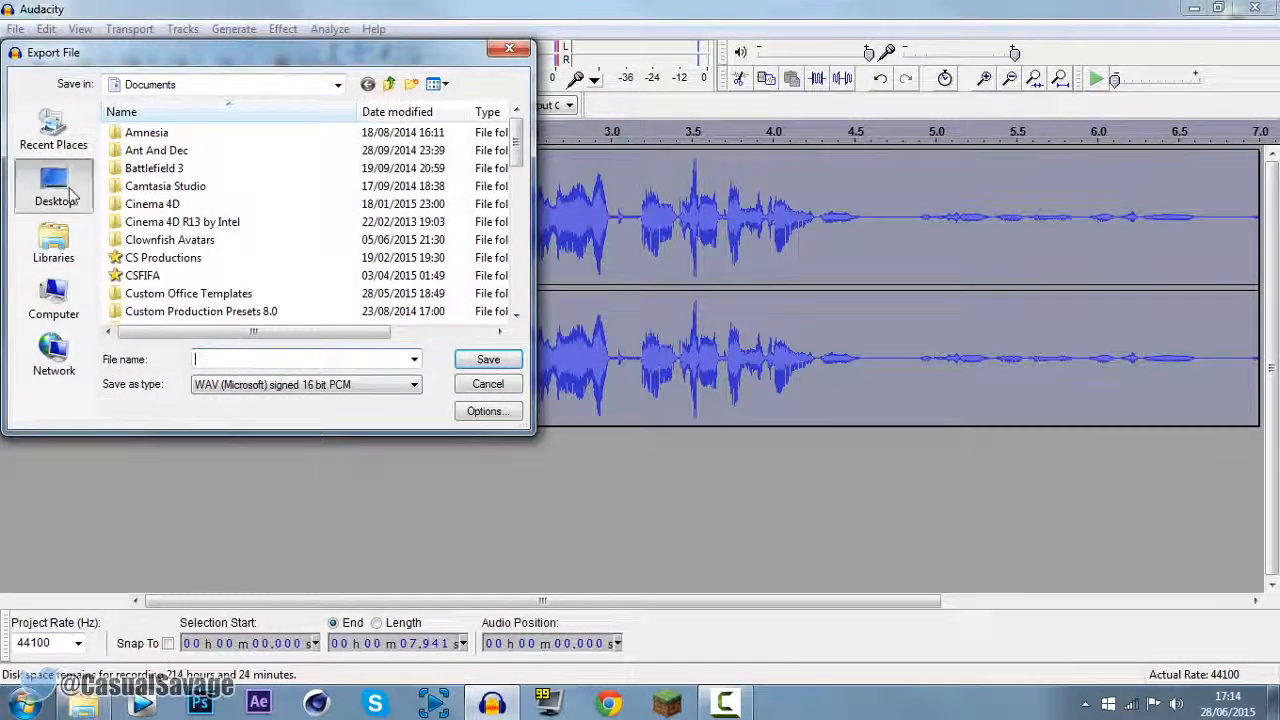
click(55, 190)
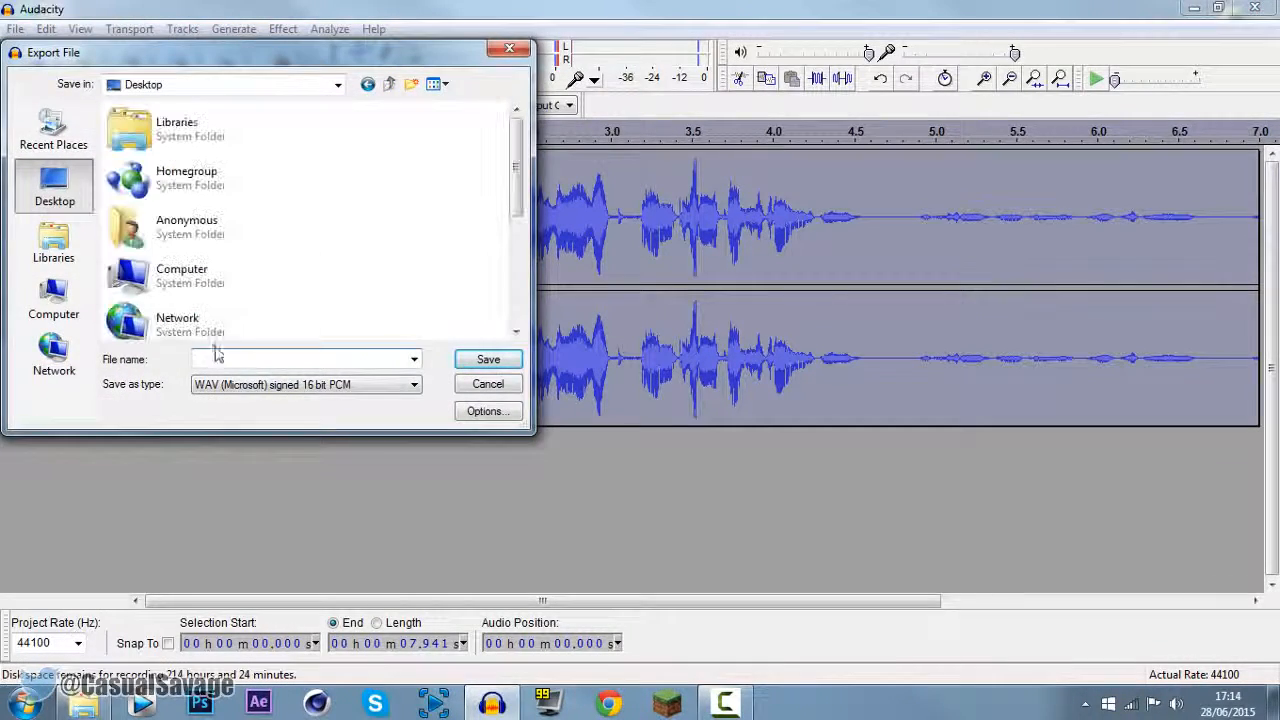
click(236, 393)
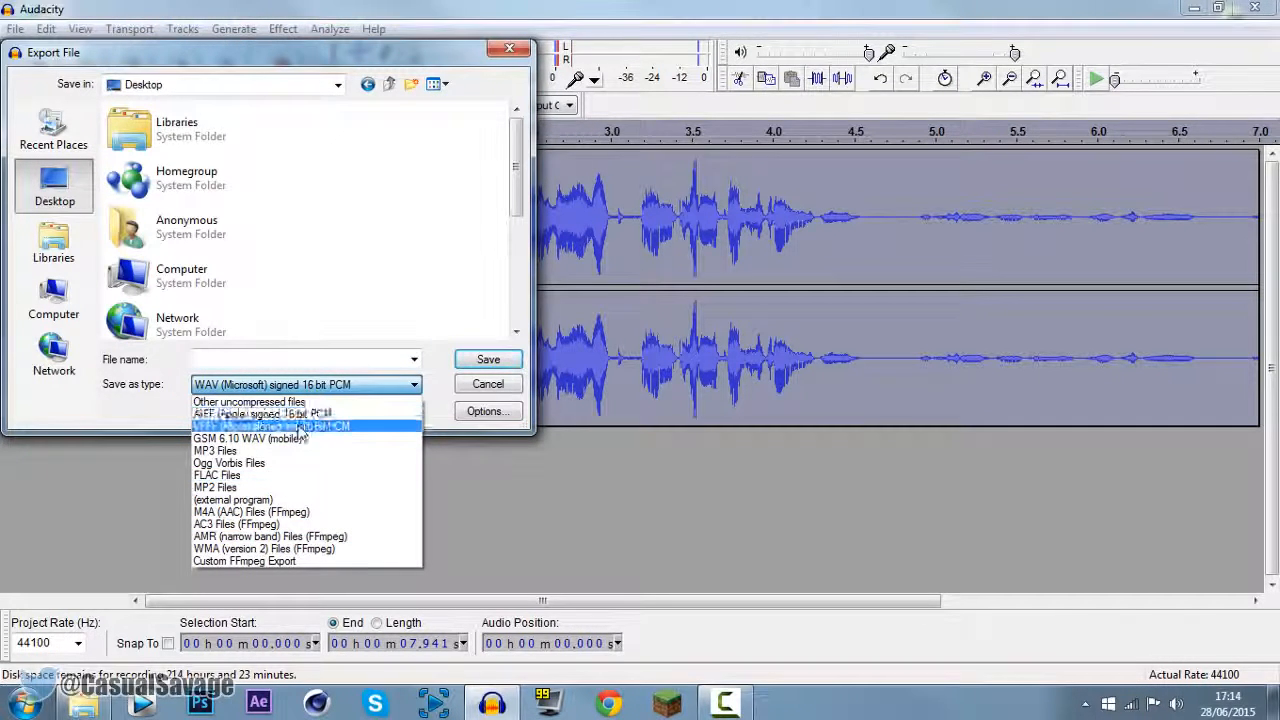
click(298, 428)
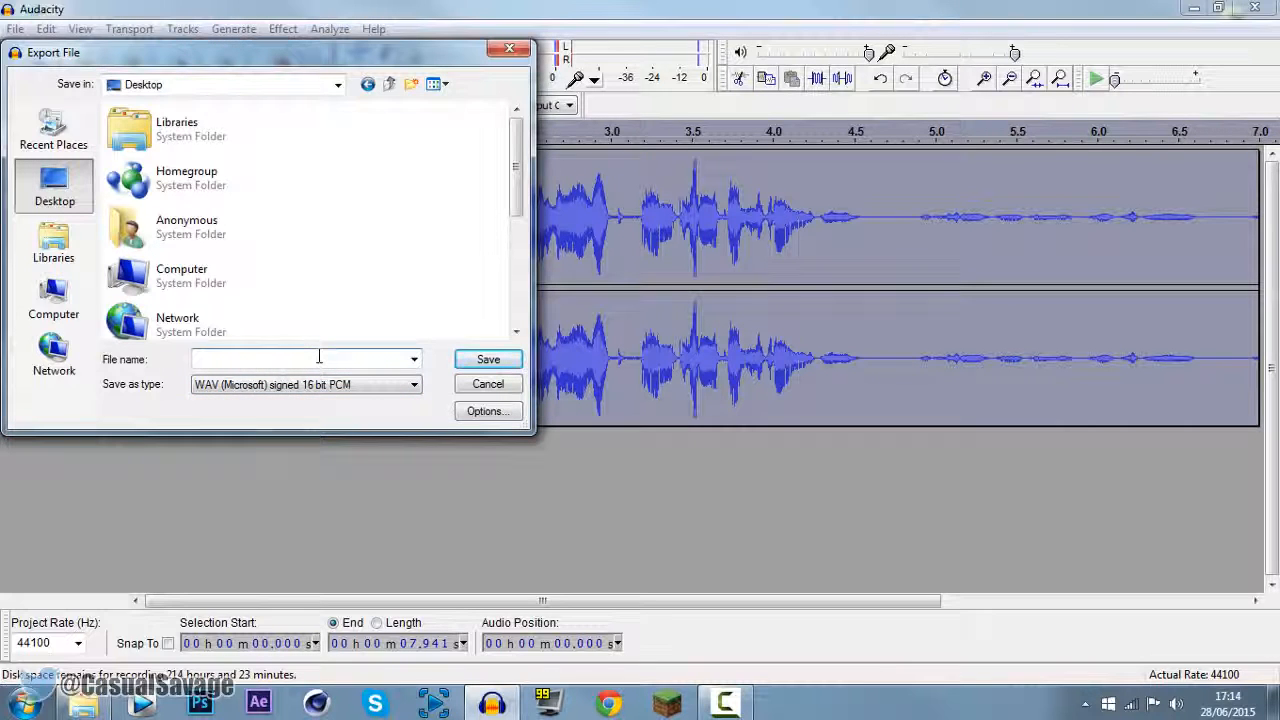
text(Test)
click(488, 360)
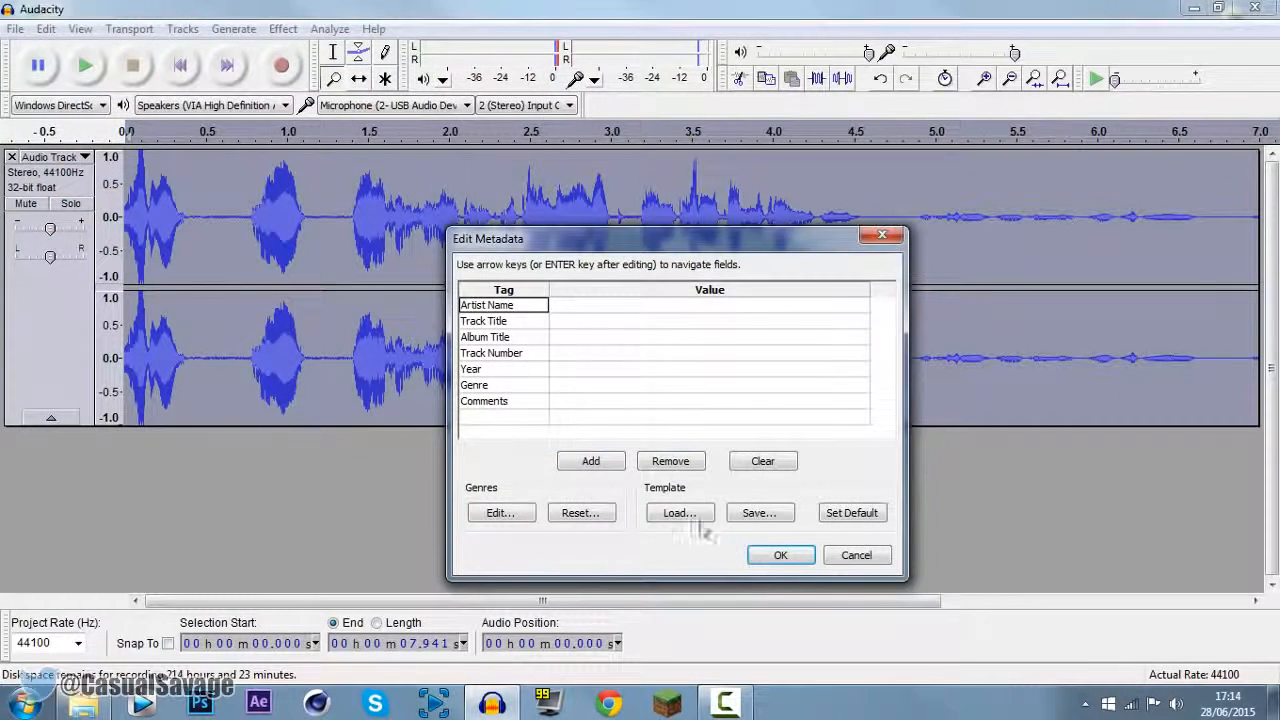
click(615, 306)
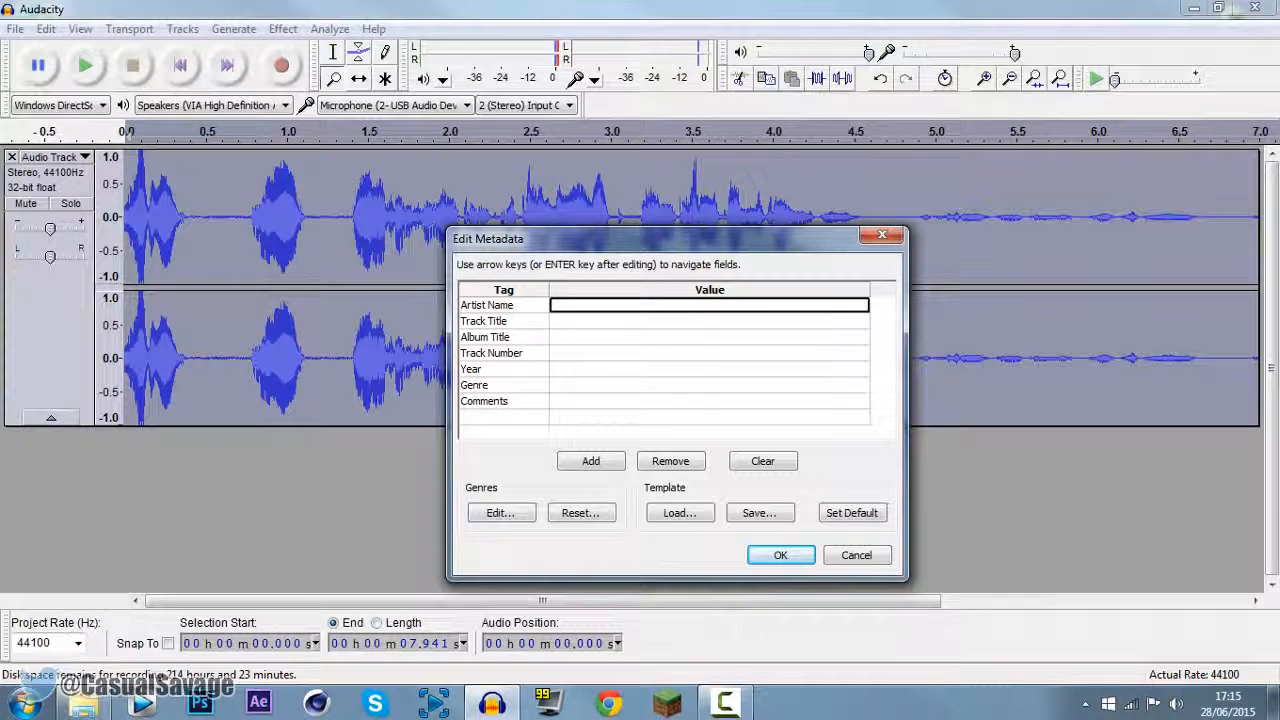
click(780, 555)
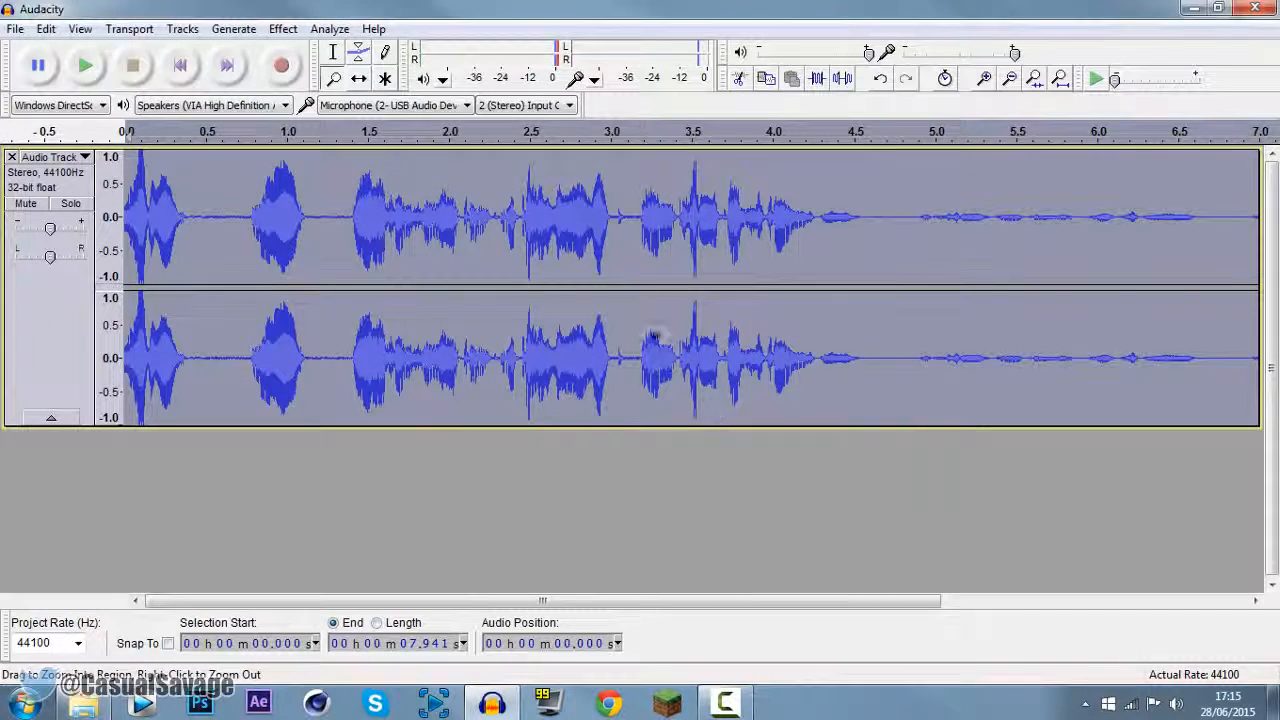
Switch to the desktop, move the exported Test file's icon toward the upper middle, and play the file in the media player before closing it
click(1191, 10)
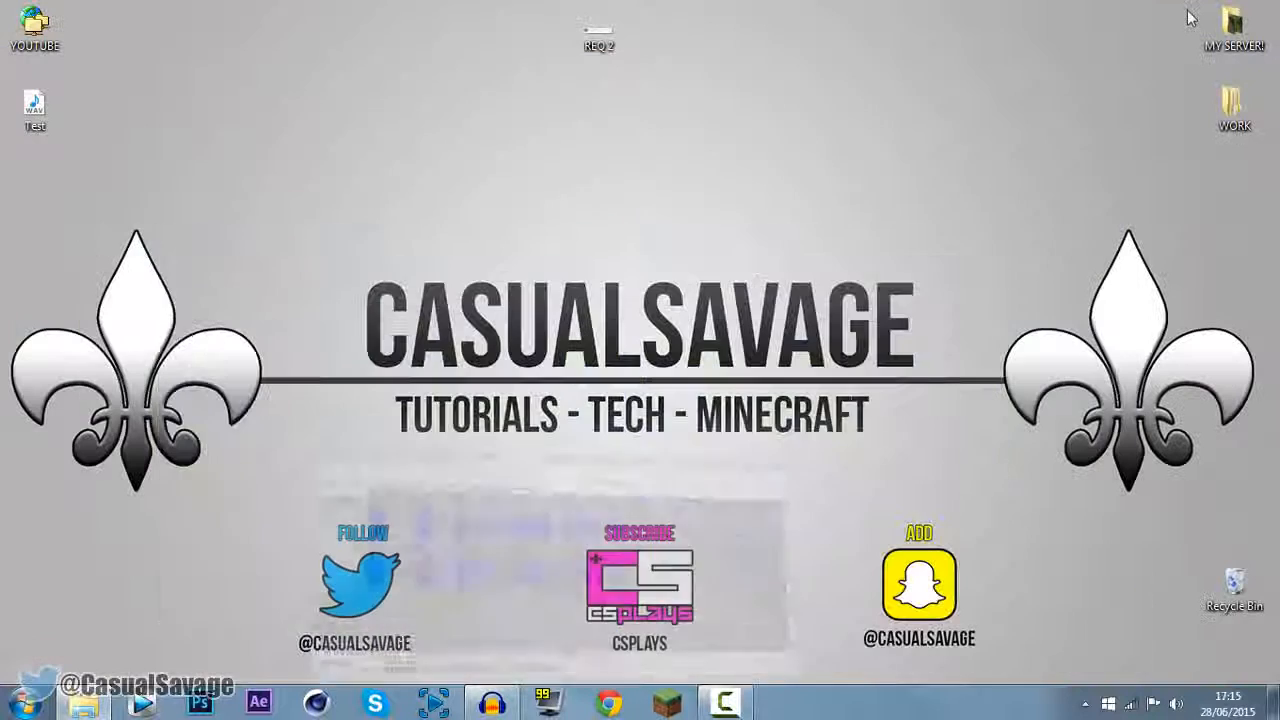
drag(34, 112, 388, 188)
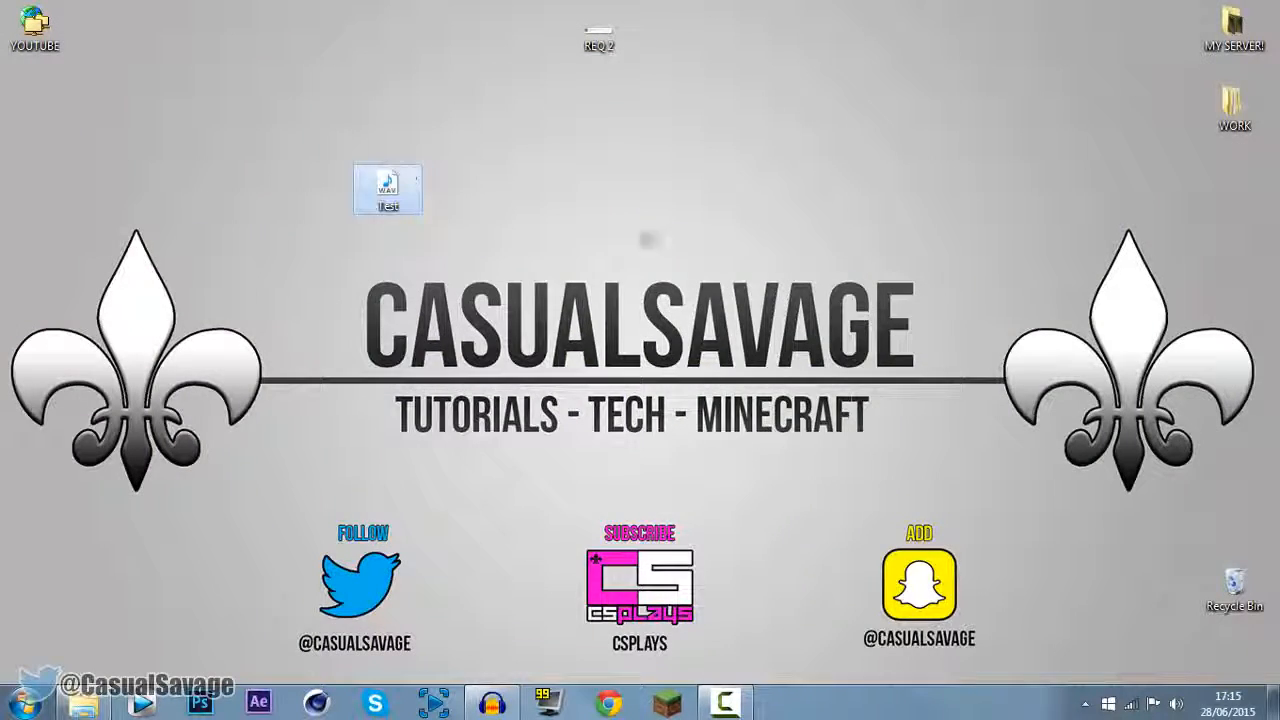
double_click(413, 185)
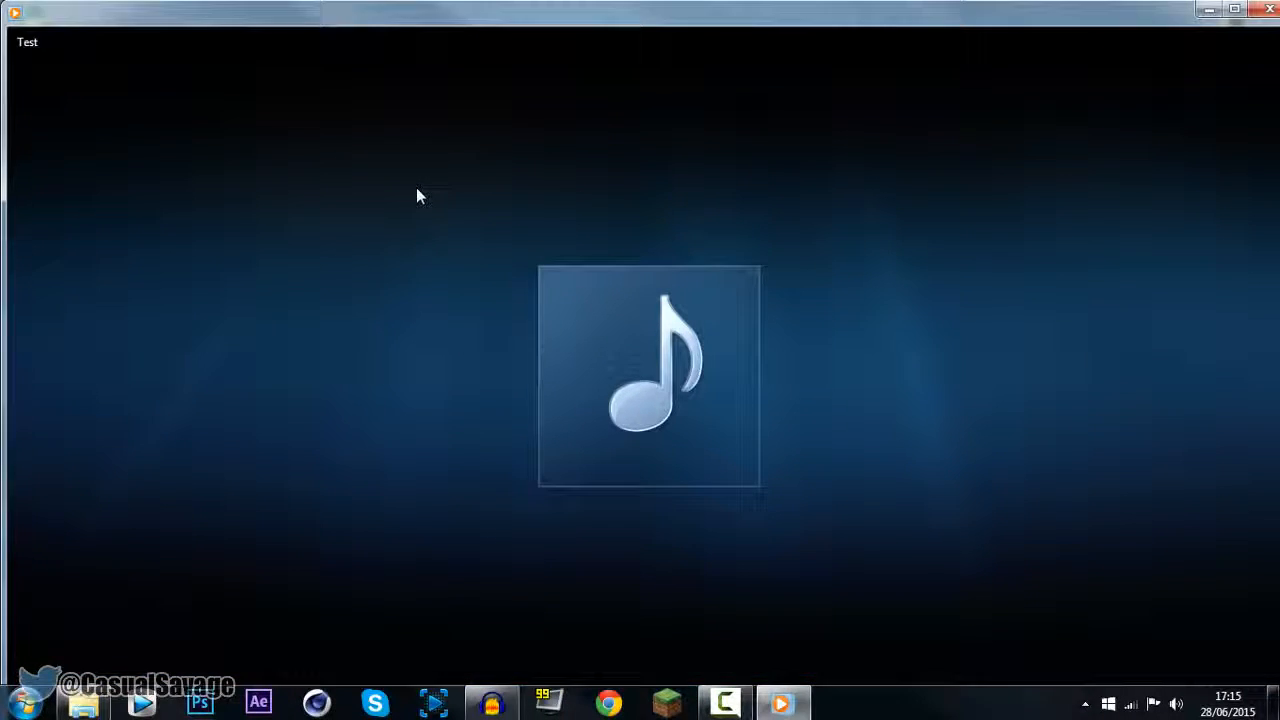
click(1269, 9)
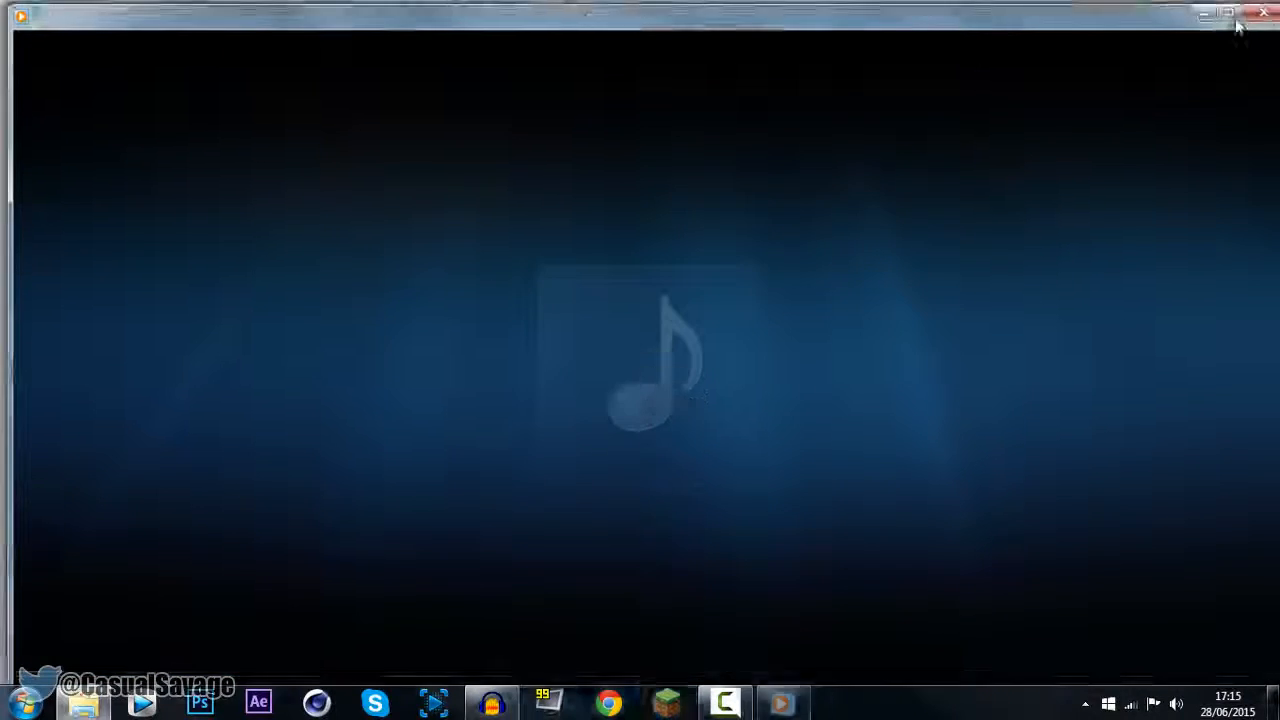